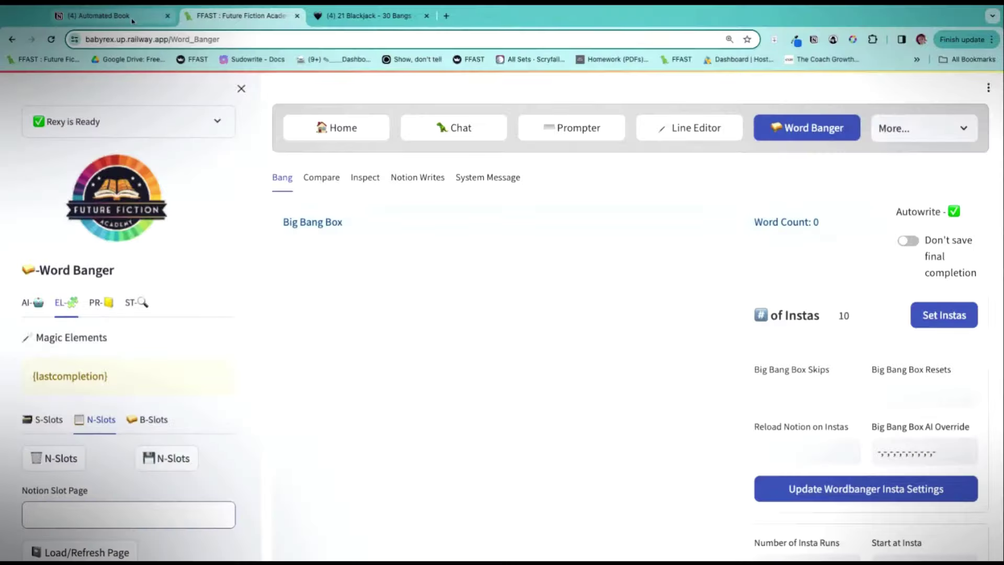
# Look through the Auto Write page and the 21 Scene Brief Generation (1) prompt list in the Notion Automated Book workspace.
pyautogui.click(132, 21)
pyautogui.click(413, 226)
pyautogui.click(246, 38)
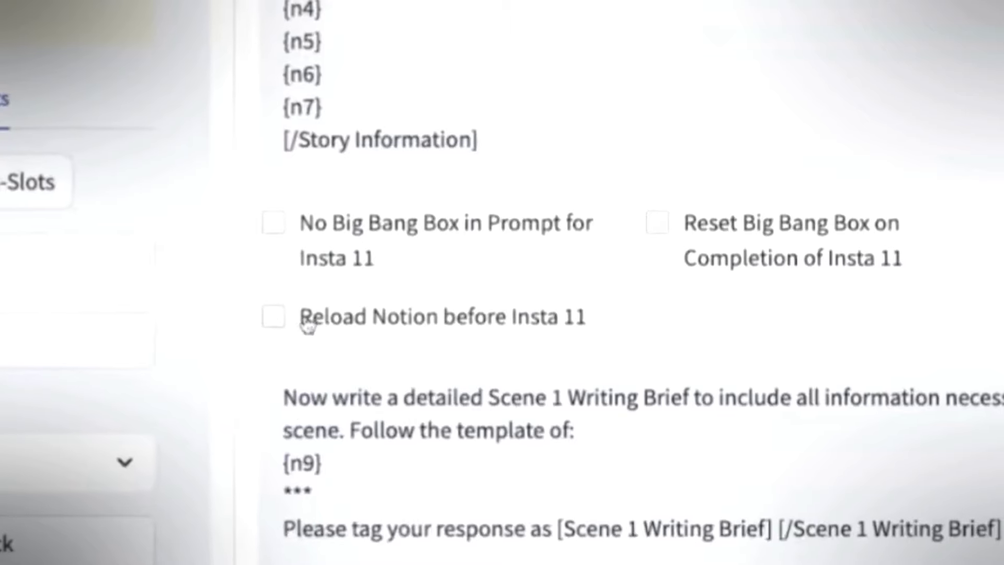
pyautogui.click(303, 325)
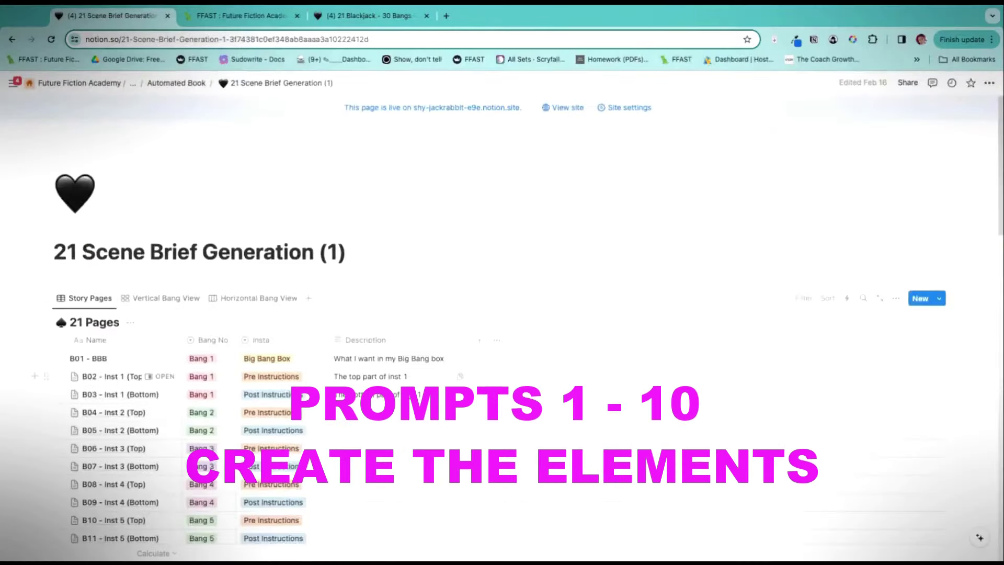
pyautogui.scroll(-10, 440, 379)
pyautogui.scroll(10, 441, 379)
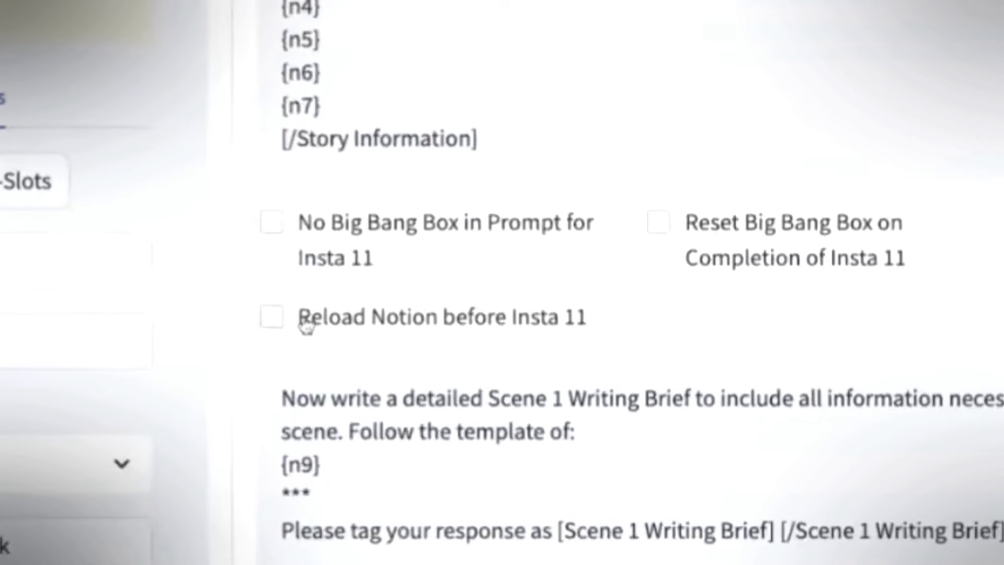
pyautogui.click(306, 327)
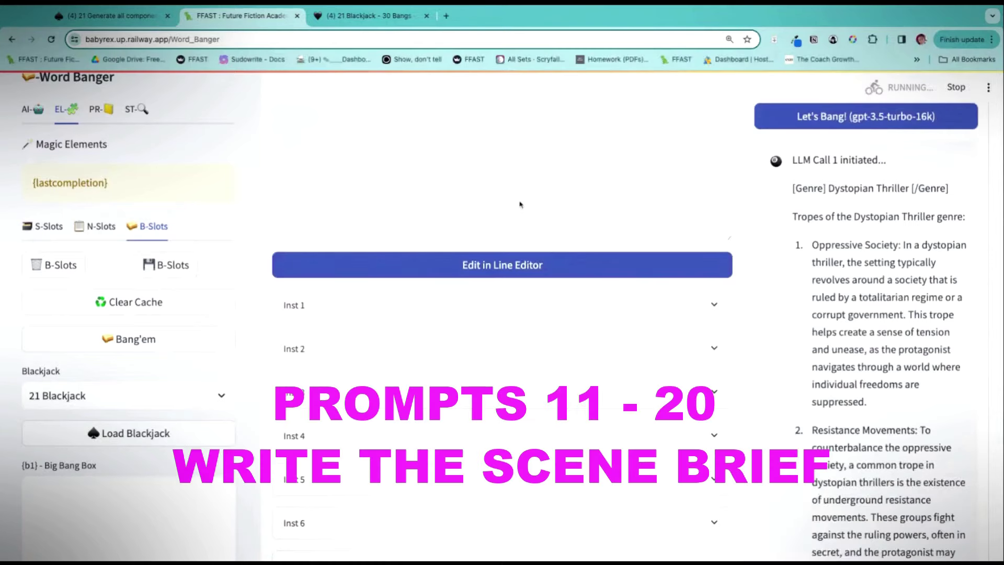
# Switch to FFAST Word Banger and review the Inst 9 and Inst 21 settings, the Notion slots and the generated output.
pyautogui.scroll(-5, 520, 204)
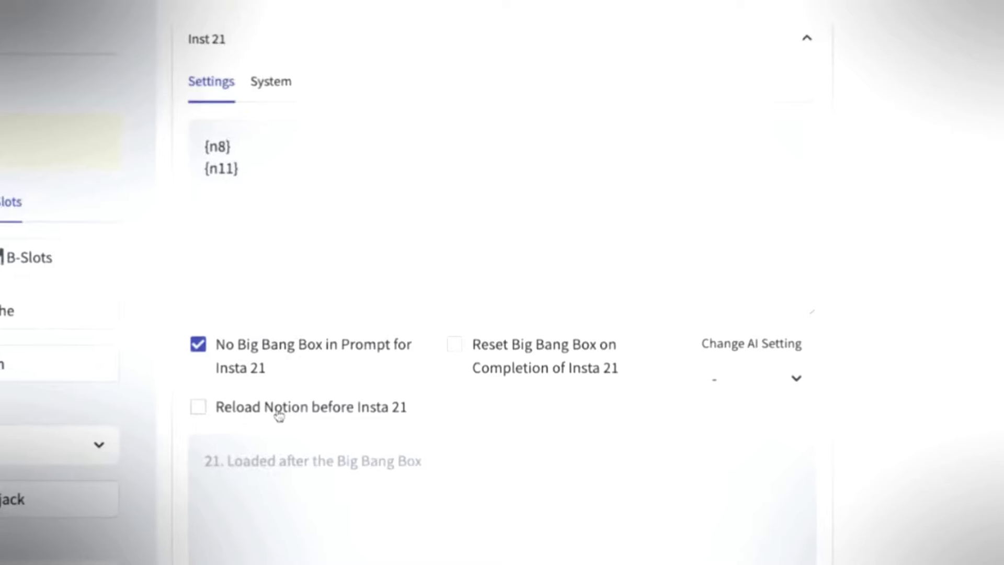
pyautogui.click(277, 413)
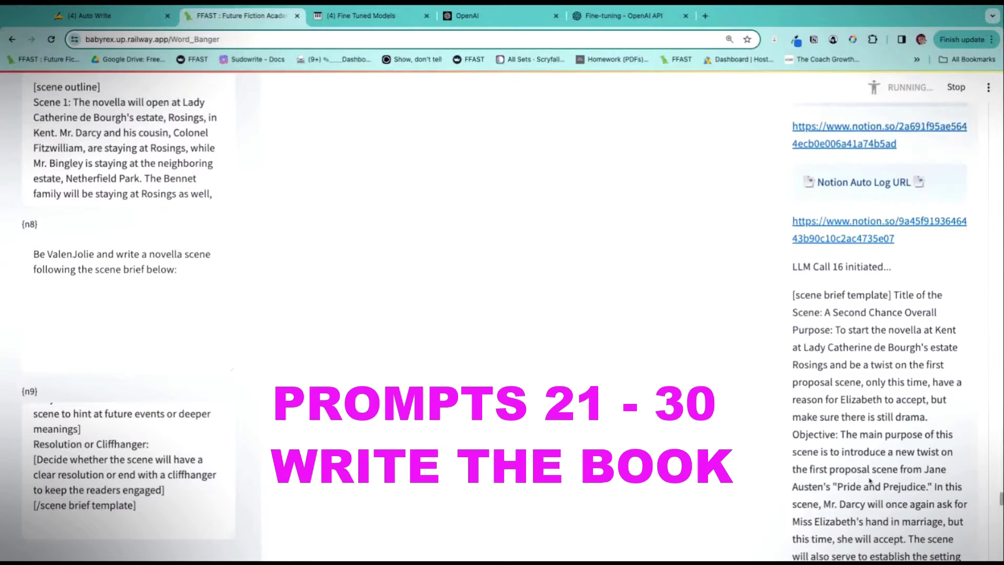
pyautogui.scroll(-5, 870, 482)
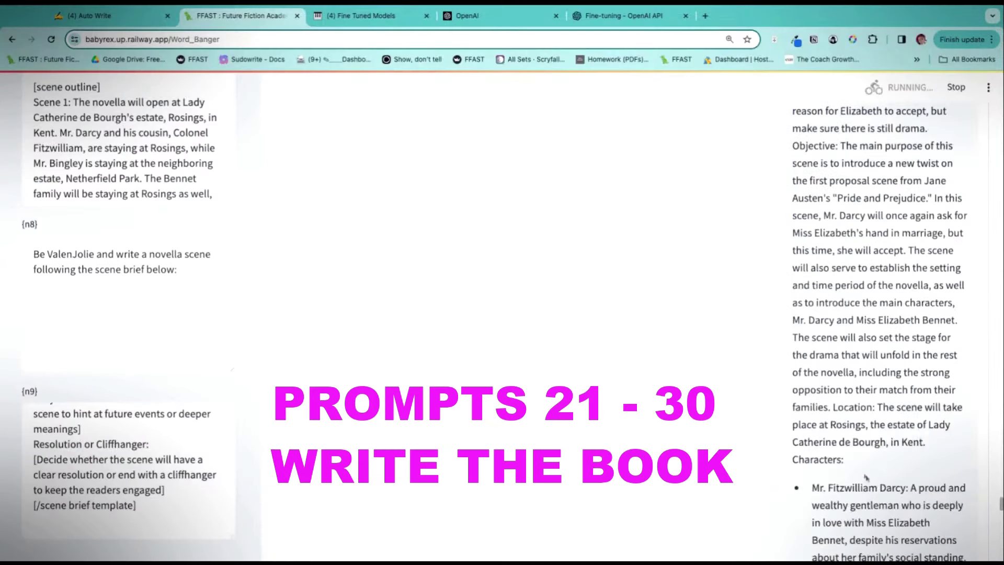
pyautogui.scroll(-10, 851, 473)
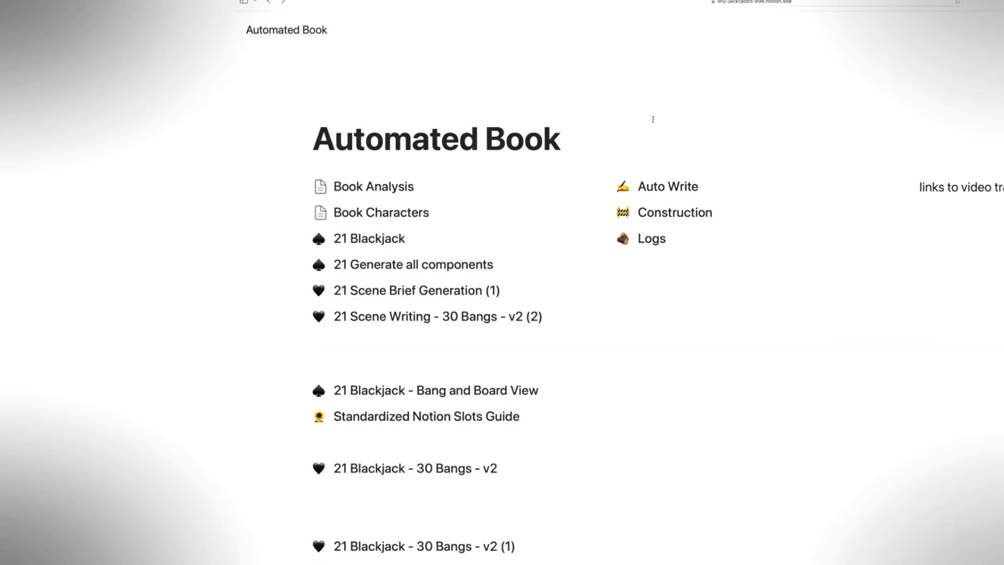
# Open the 21 Generate all components page from Automated Book and highlight the scene-writing prompt in B16 - Insta 8a.
pyautogui.moveTo(608, 143); pyautogui.dragTo(306, 139)
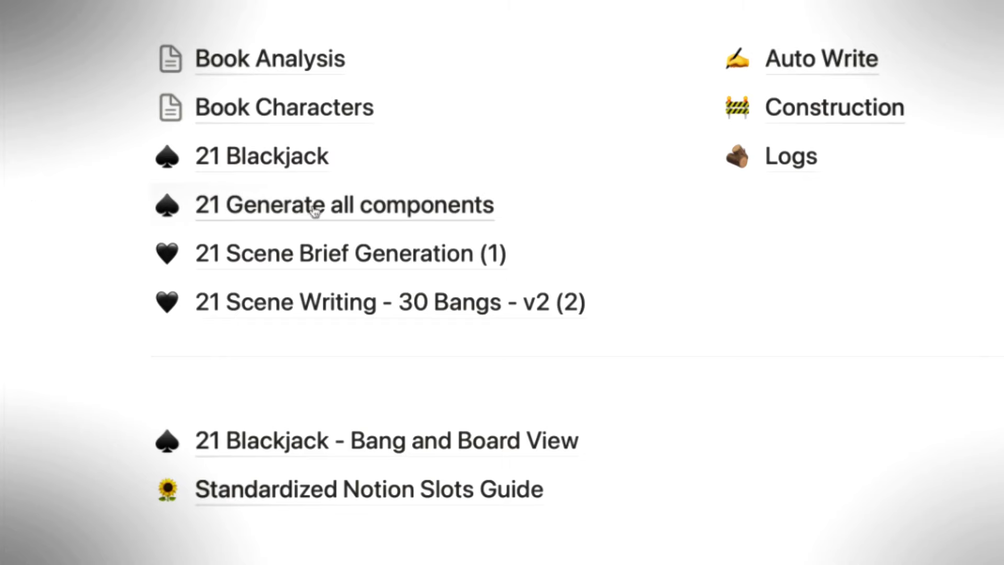
pyautogui.click(282, 212)
pyautogui.scroll(-5, 455, 245)
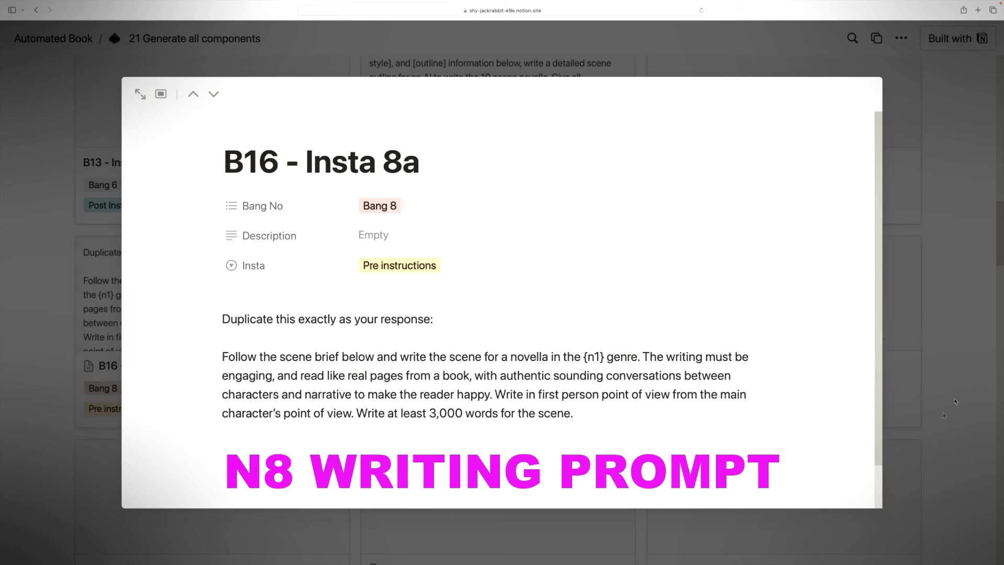
pyautogui.moveTo(220, 360); pyautogui.dragTo(396, 368)
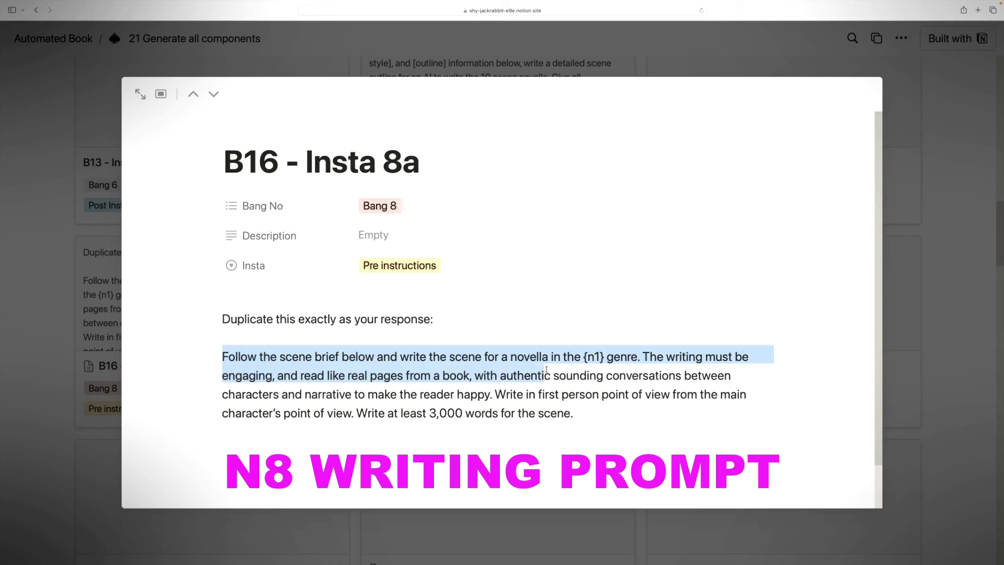
pyautogui.moveTo(574, 376); pyautogui.dragTo(598, 385)
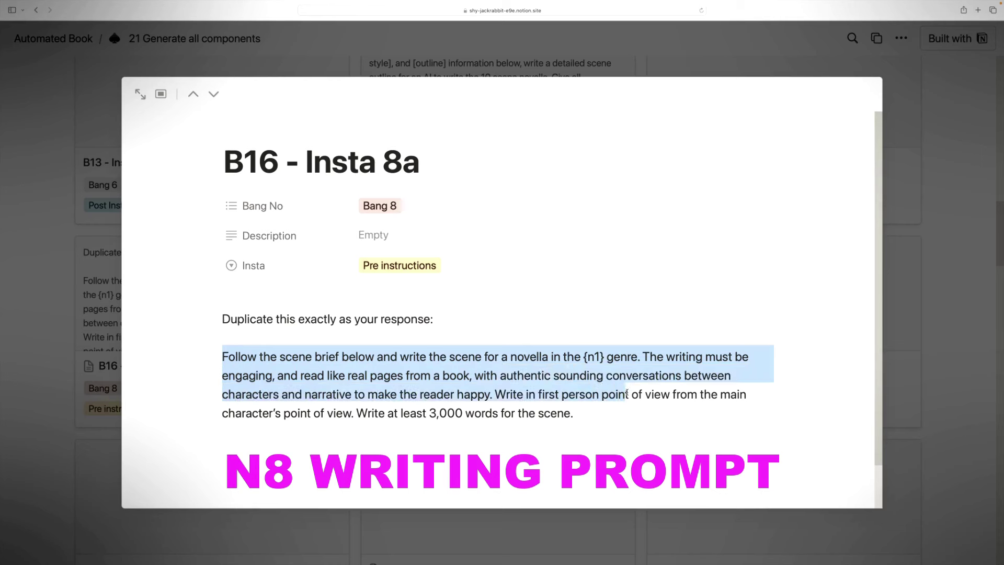
pyautogui.moveTo(626, 396); pyautogui.dragTo(605, 413)
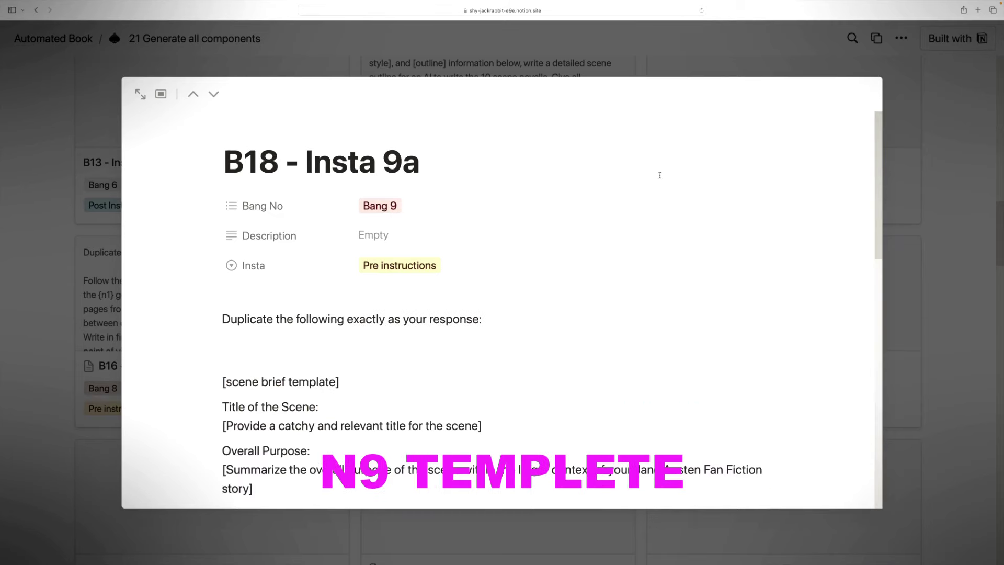
# Read through the scene brief template and the placeholder prompt in B20 - Insta 10a.
pyautogui.scroll(-3, 660, 178)
pyautogui.scroll(-10, 664, 202)
pyautogui.scroll(3, 664, 202)
pyautogui.scroll(-5, 665, 204)
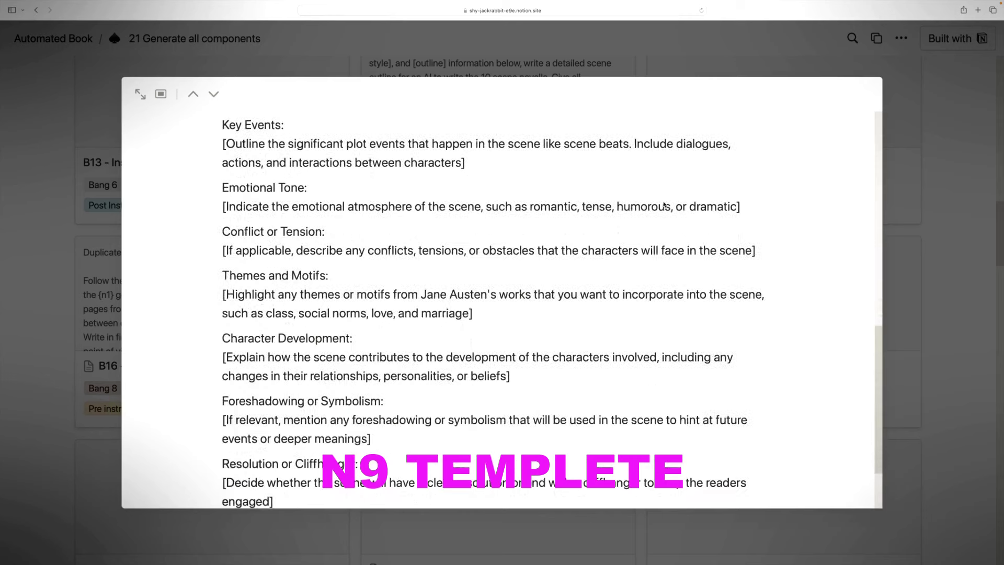
pyautogui.scroll(-2, 664, 205)
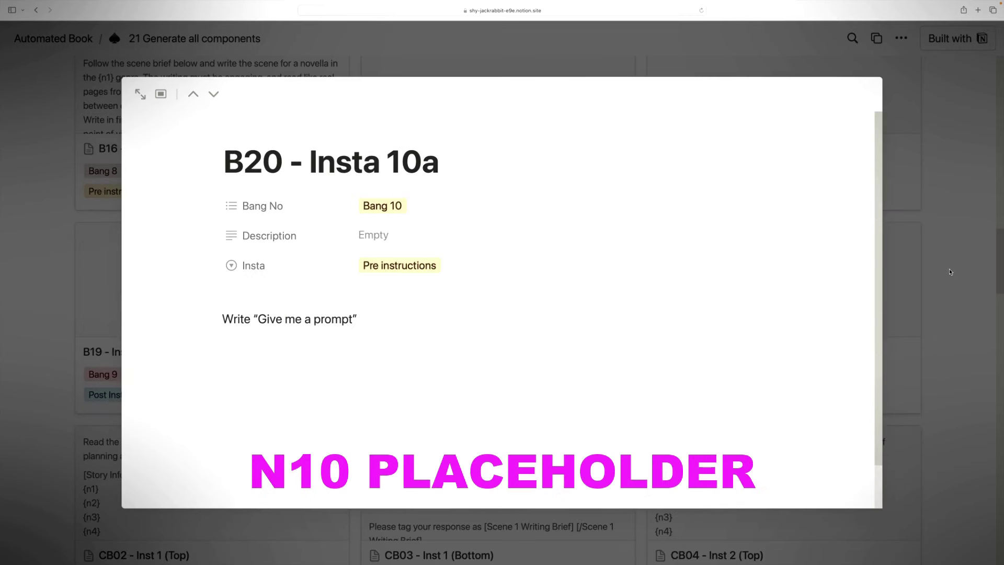
pyautogui.moveTo(707, 2)
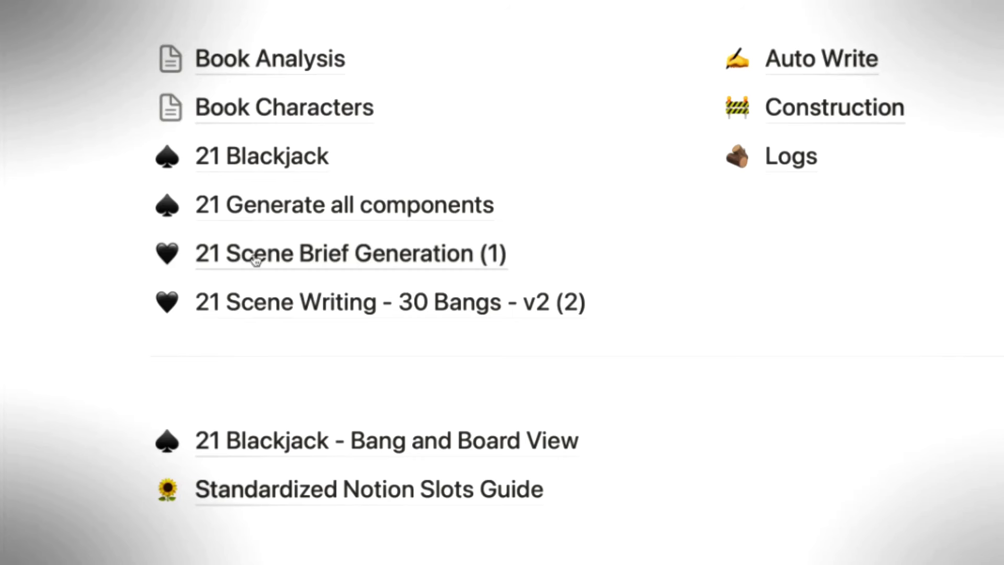
# Open 21 Scene Brief Generation (1) and read the CB02 - Inst 1 (Top) prompt.
pyautogui.click(256, 258)
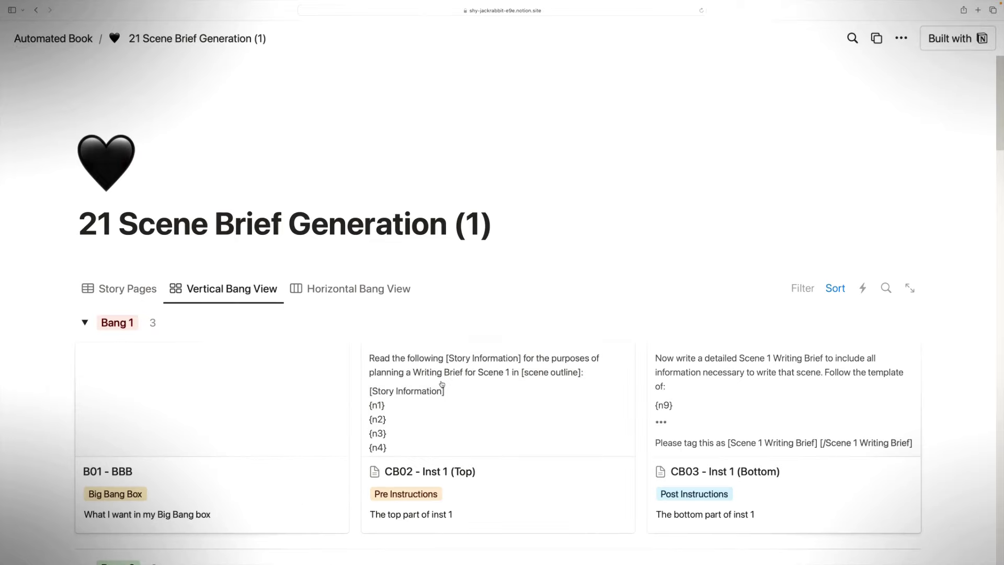
pyautogui.click(442, 385)
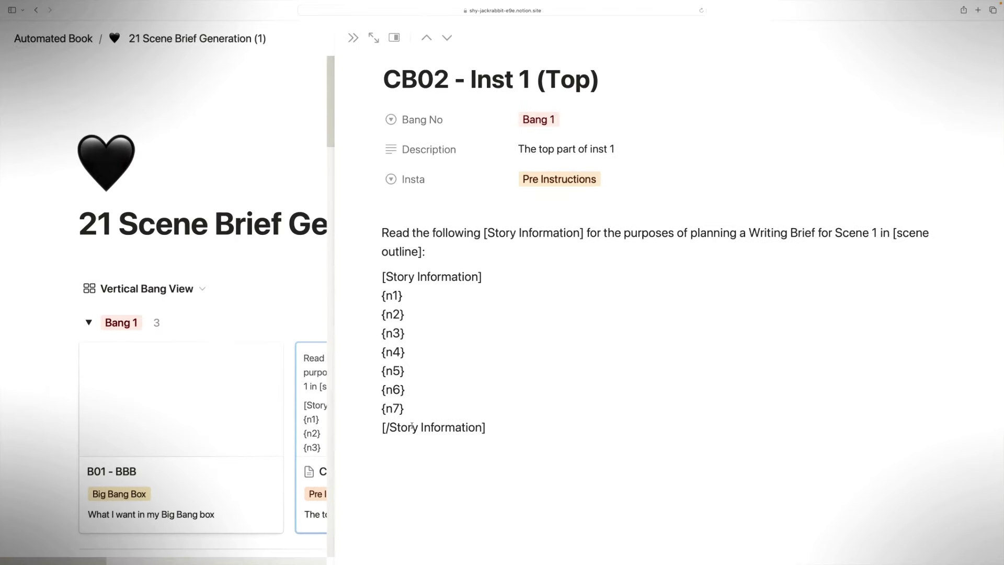
pyautogui.click(16, 332)
# Duplicate prompt pages CB02 to CB21 and move the copies to the 21 Generate all components page.
pyautogui.scroll(-3, 70, 352)
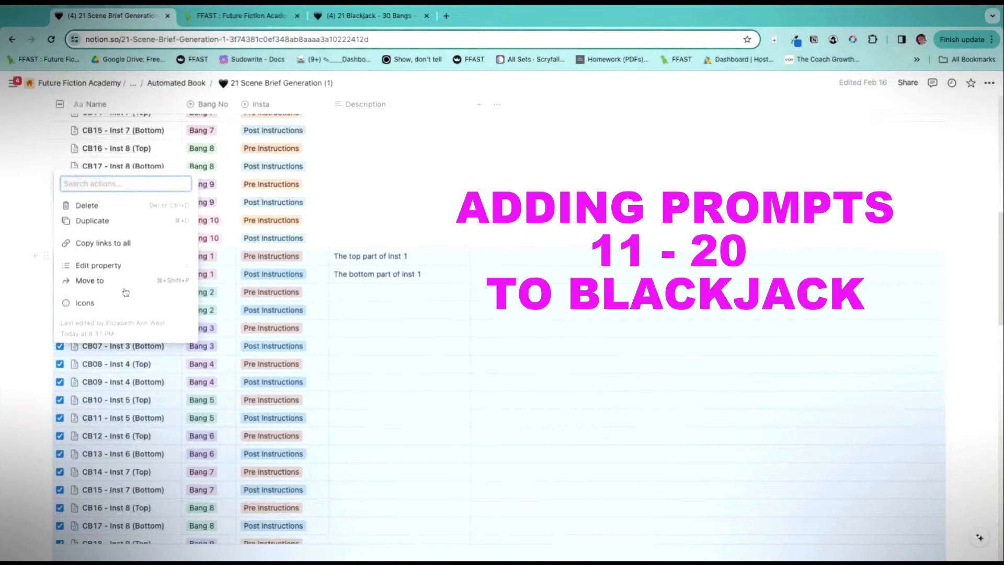
pyautogui.click(125, 292)
pyautogui.write('Generate Components')
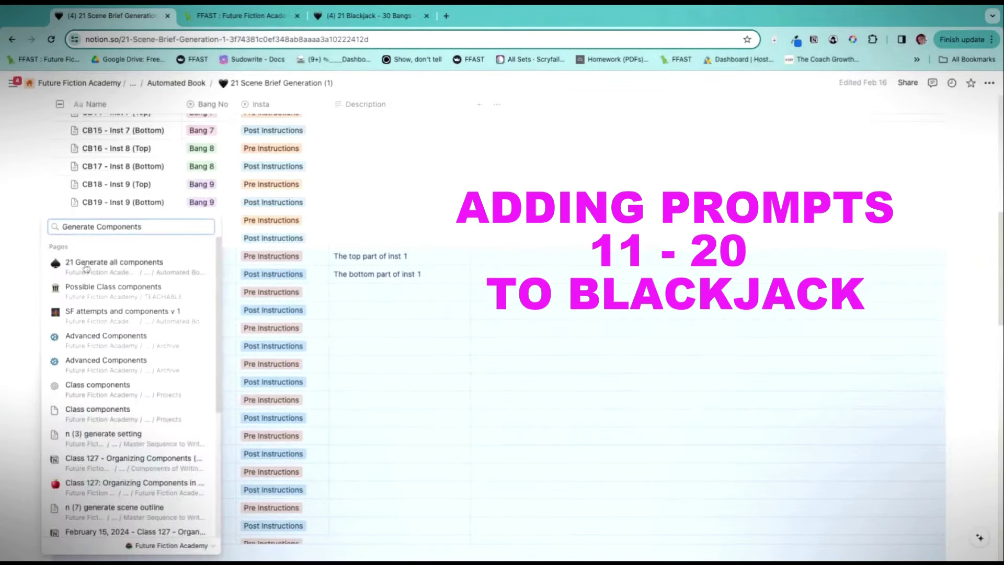
pyautogui.click(116, 266)
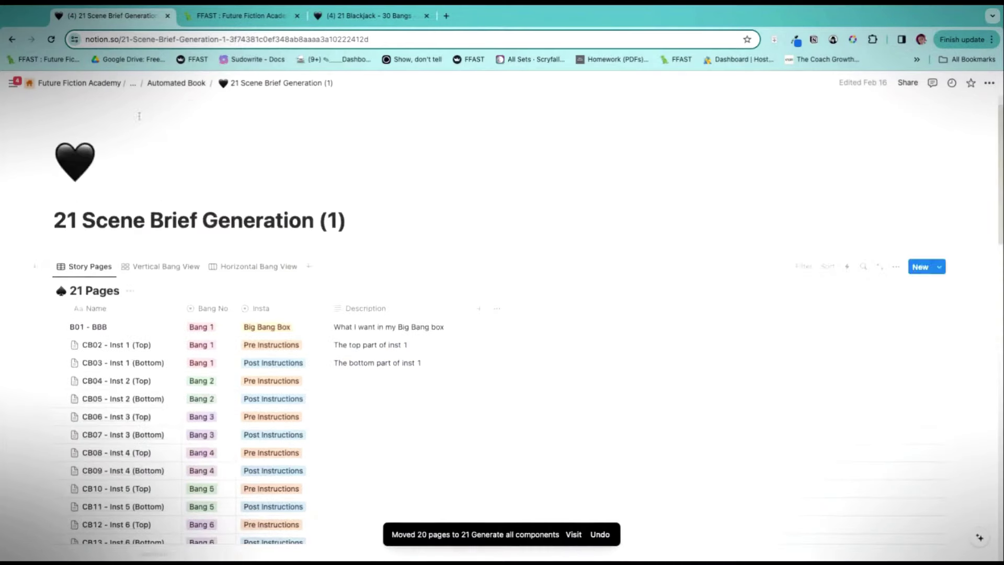
# Open 21 Generate all components and place the moved CB02 to CB21 pages in its table below B21 - Insta 10b.
pyautogui.click(178, 84)
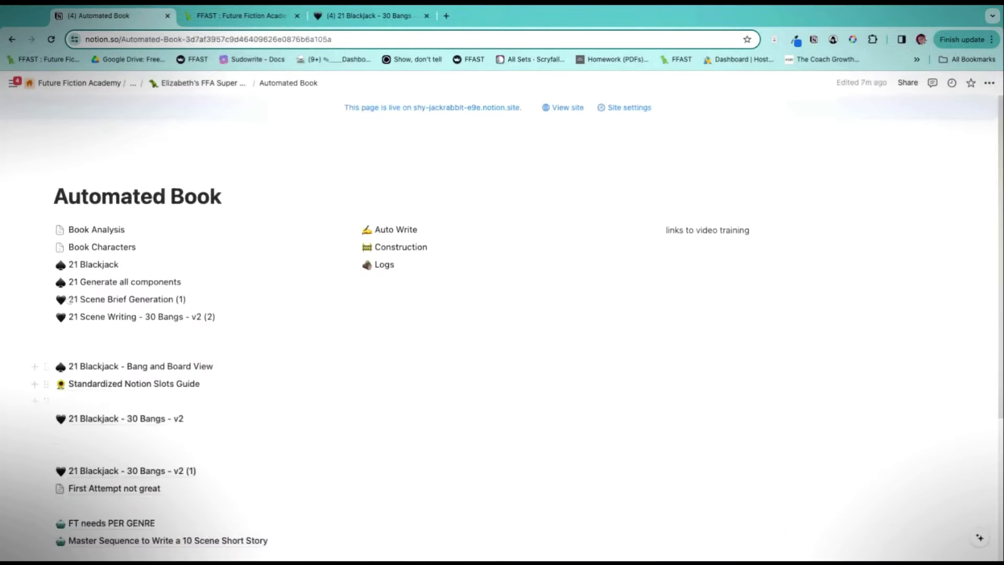
pyautogui.click(123, 284)
pyautogui.moveTo(213, 544); pyautogui.dragTo(32, 135)
pyautogui.scroll(6, 212, 471)
pyautogui.moveTo(96, 400); pyautogui.dragTo(94, 401)
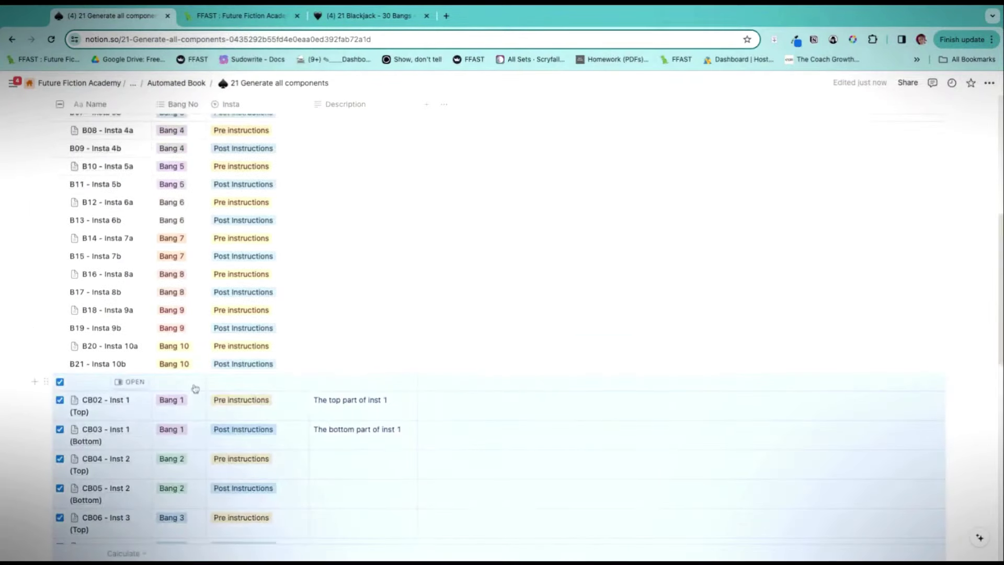
pyautogui.scroll(-9, 195, 388)
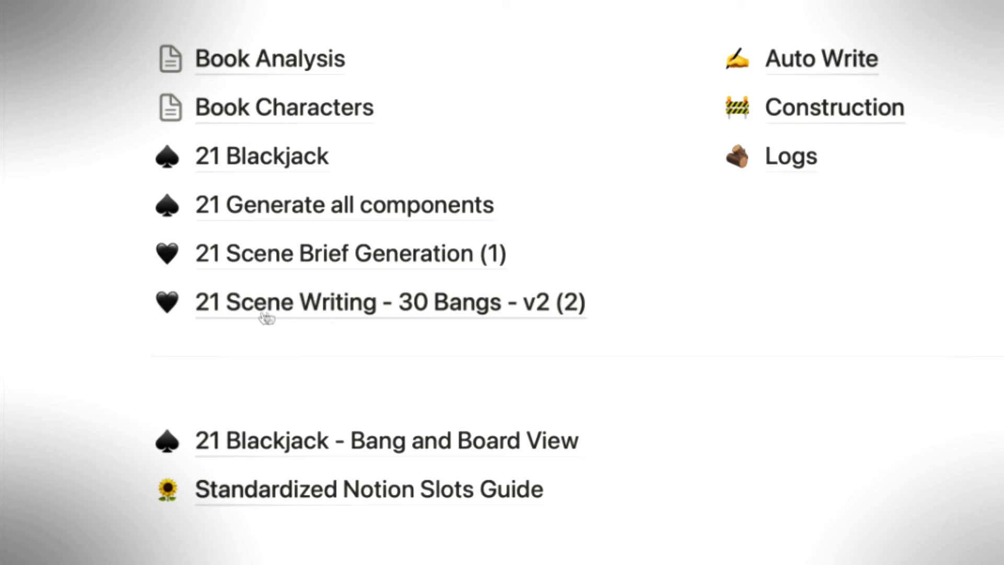
# Open 21 Scene Writing - 30 Bangs - v2 (2) and view the DB02 - Inst 1 (Top) prompt.
pyautogui.click(437, 307)
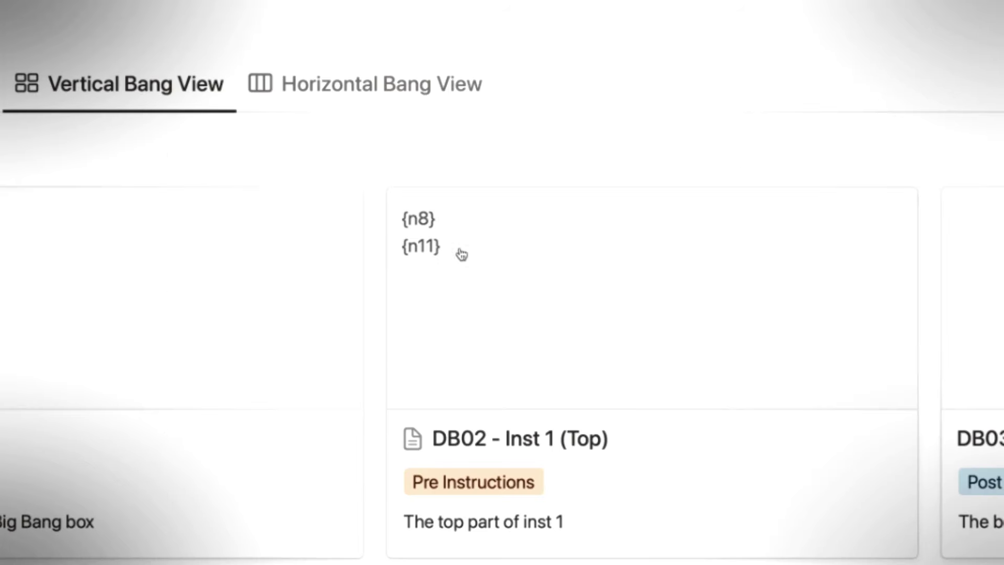
pyautogui.scroll(-3, 474, 259)
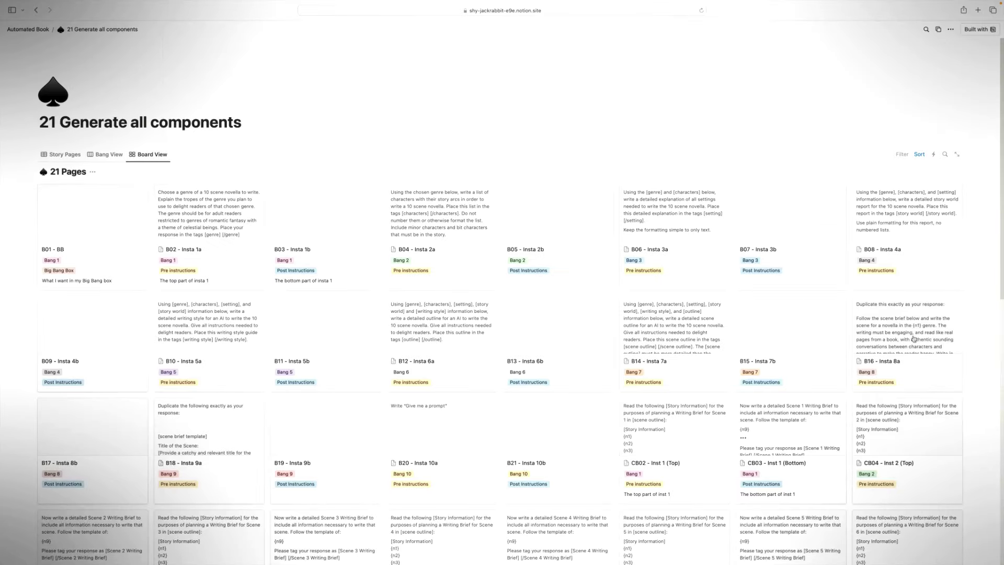
# Highlight the writing prompt in B16 - Insta 8a and review the DB prompt list of 21 Scene Writing - 30 Bangs - v2 (2).
pyautogui.click(884, 340)
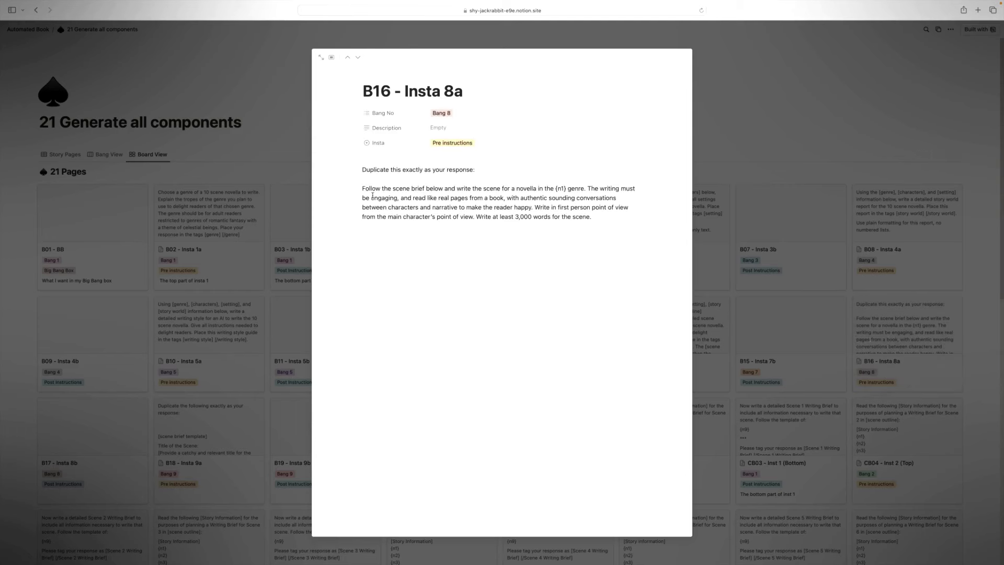
pyautogui.moveTo(222, 357); pyautogui.dragTo(452, 367)
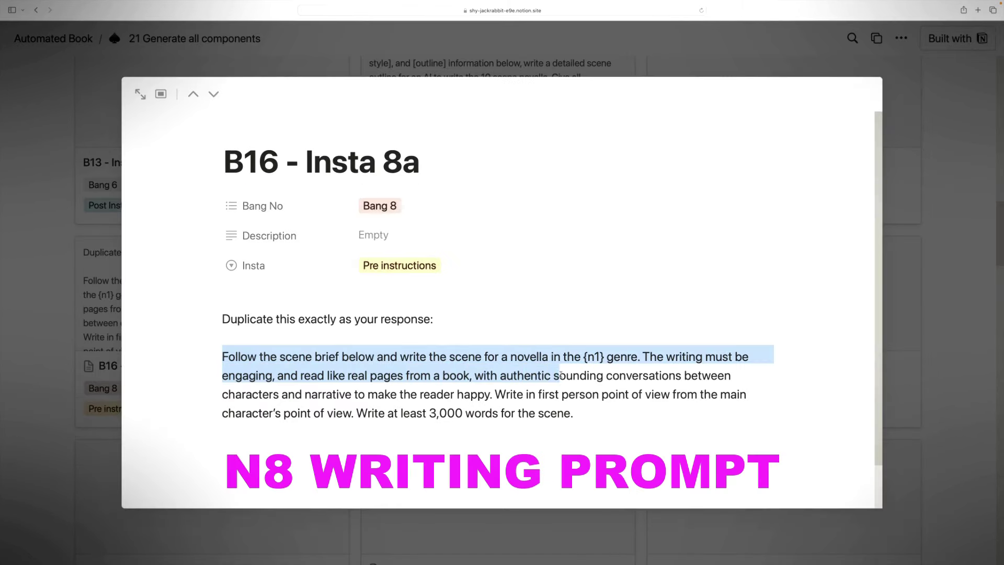
pyautogui.moveTo(585, 381); pyautogui.dragTo(603, 387)
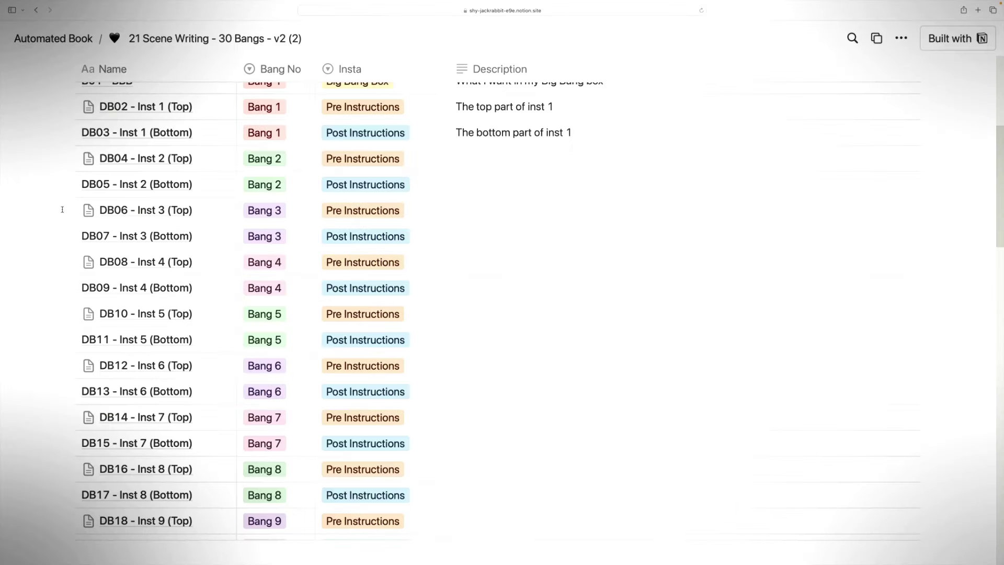
pyautogui.moveTo(102, 201); pyautogui.dragTo(270, 562)
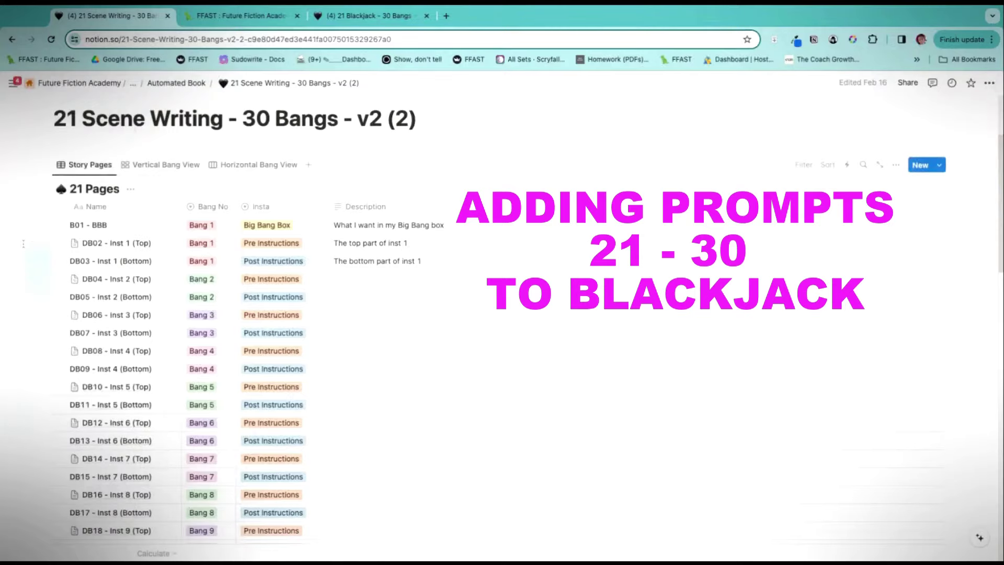
# Duplicate prompt pages DB02 to DB21 and move the copies to the 21 Generate all components page.
pyautogui.moveTo(51, 293); pyautogui.dragTo(59, 385)
pyautogui.scroll(-5, 59, 230)
pyautogui.click(49, 290)
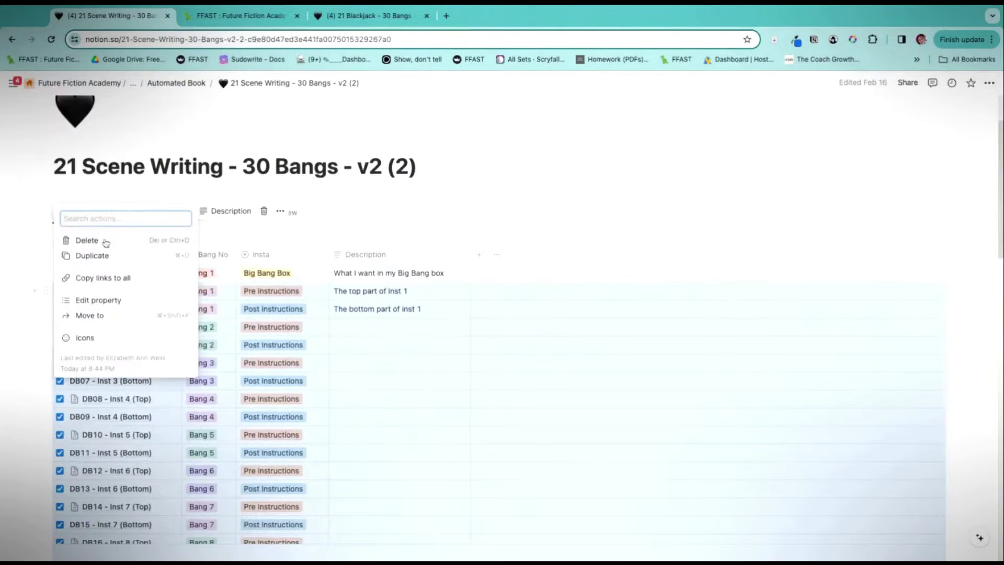
pyautogui.click(107, 256)
pyautogui.scroll(-5, 125, 238)
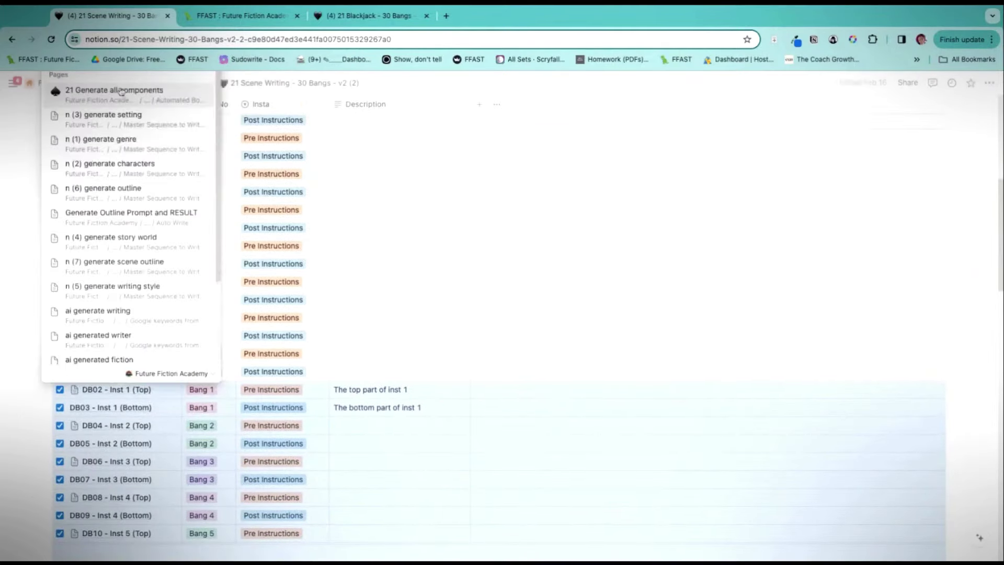
pyautogui.click(124, 94)
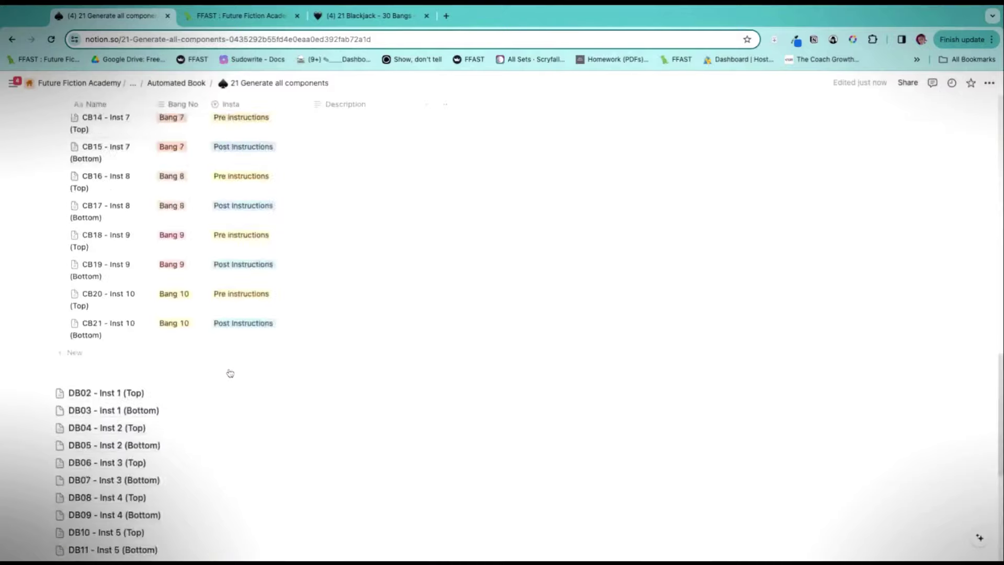
# Move the DB prompt pages listed under the 21 Generate all components table into the table below CB21 - Inst 10 (Bottom).
pyautogui.scroll(-1, 229, 375)
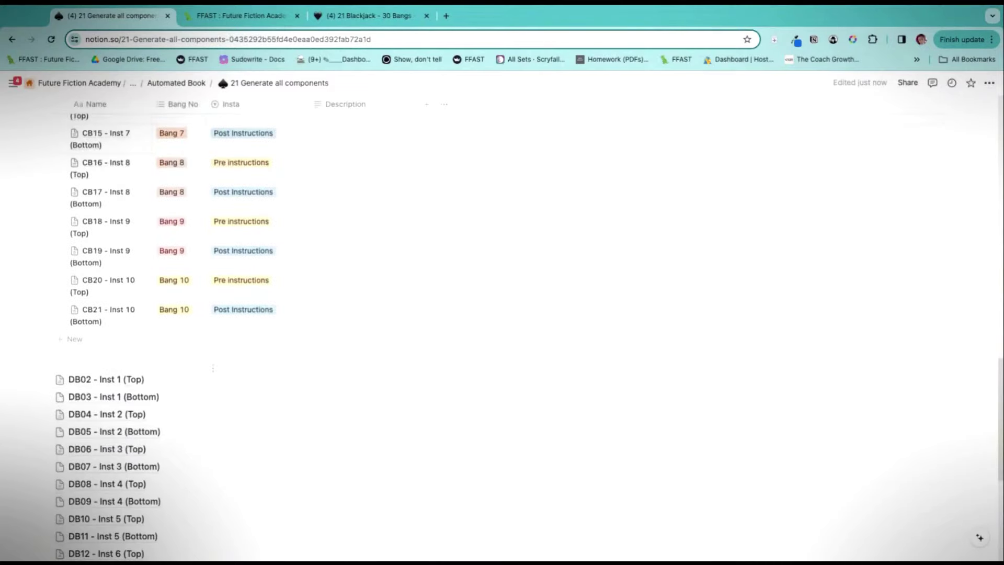
pyautogui.scroll(-2, 54, 390)
pyautogui.moveTo(41, 287); pyautogui.dragTo(133, 433)
pyautogui.scroll(-4, 121, 439)
pyautogui.scroll(8, 133, 433)
pyautogui.scroll(-4, 100, 414)
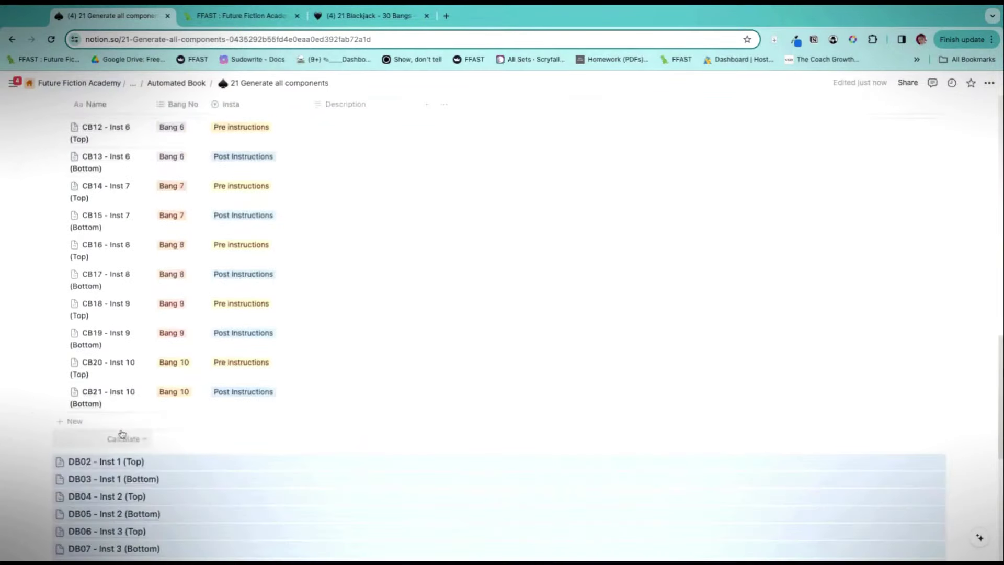
pyautogui.moveTo(45, 343); pyautogui.dragTo(45, 346)
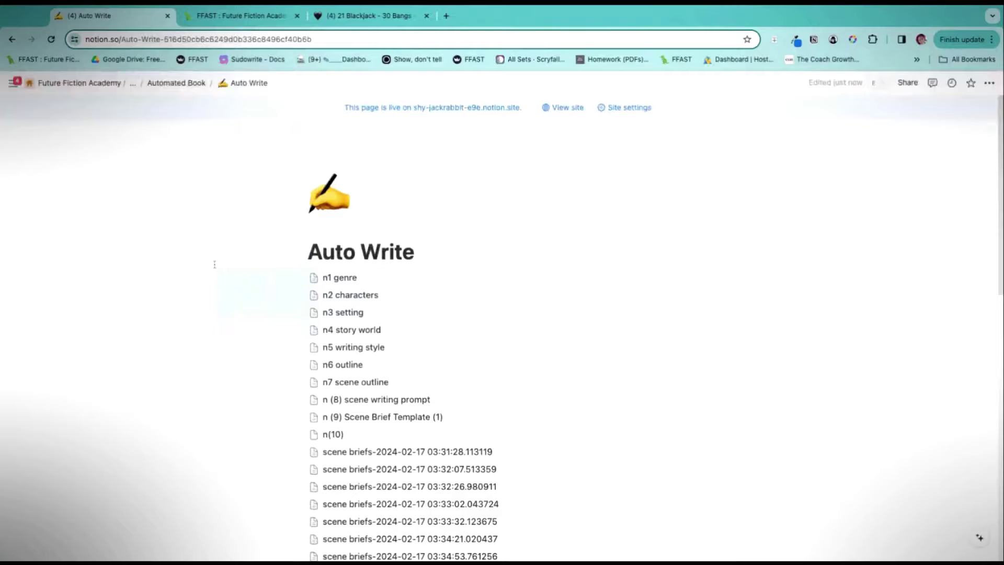
pyautogui.scroll(-9, 214, 264)
pyautogui.moveTo(214, 264); pyautogui.dragTo(534, 369)
pyautogui.scroll(-3, 215, 265)
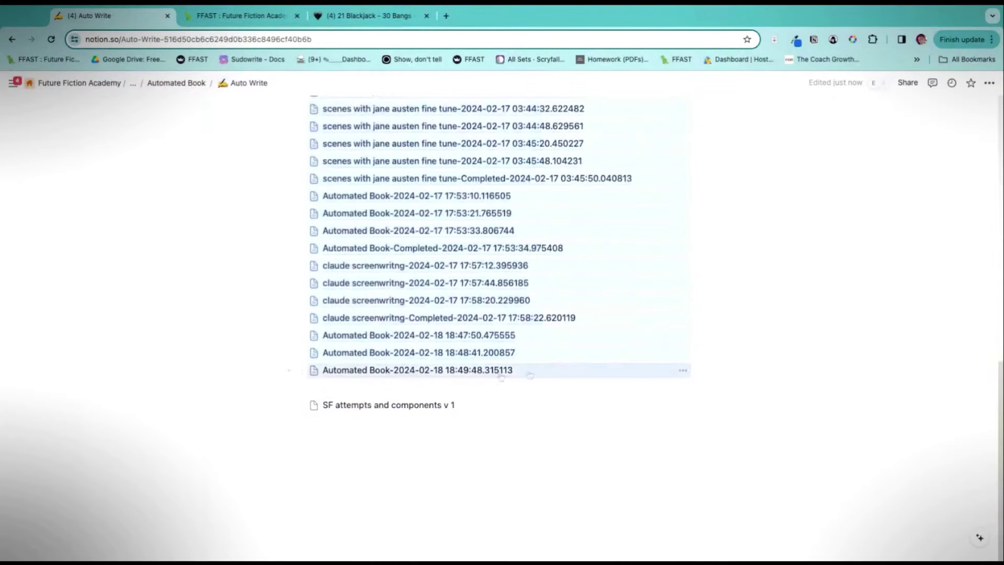
pyautogui.moveTo(410, 375); pyautogui.dragTo(349, 404)
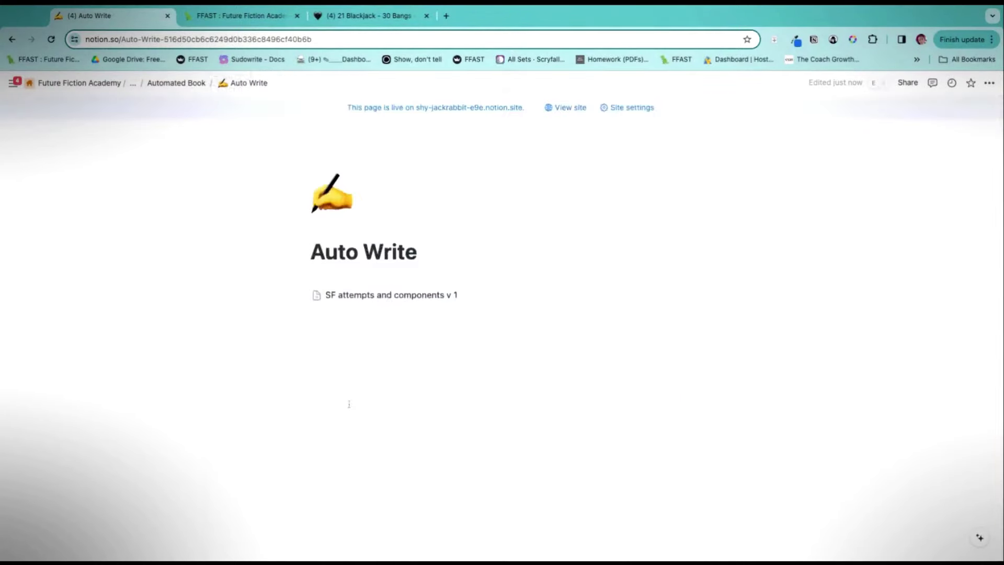
# Move the SF attempts and components v 1 page from Auto Write to the Automated Book page.
pyautogui.rightClick(385, 296)
pyautogui.click(444, 451)
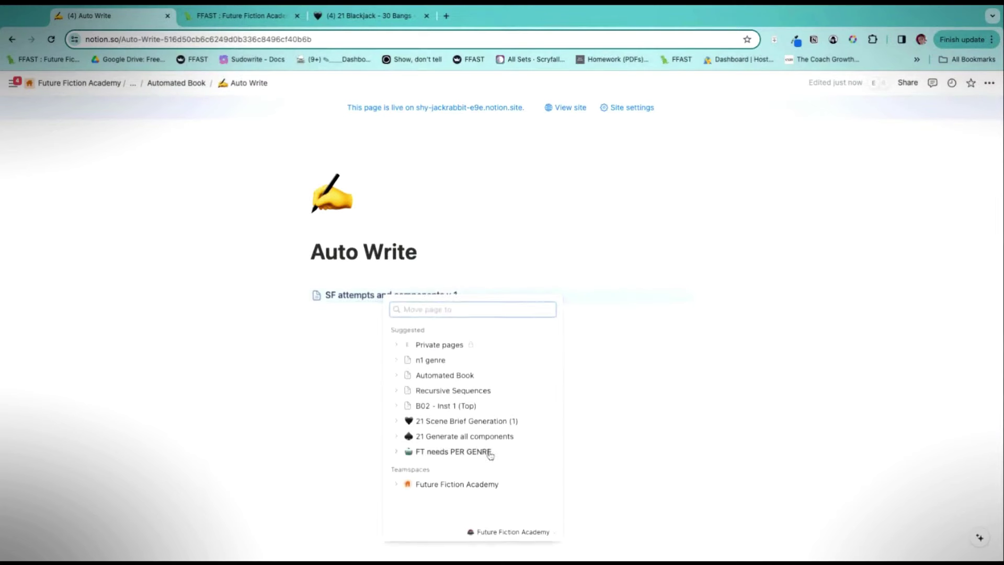
pyautogui.click(436, 377)
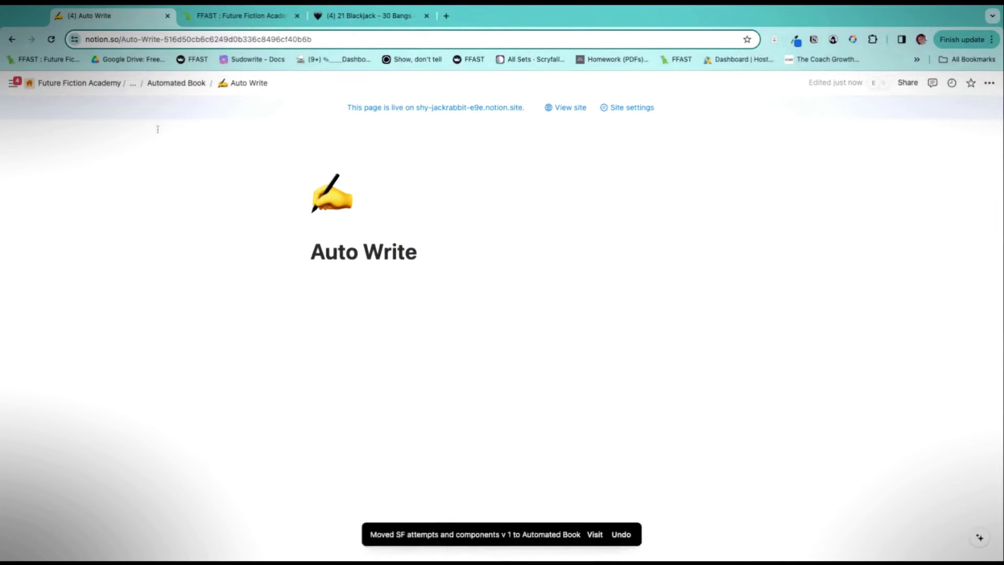
# Copy the Auto Write page address, switch to Rexy's Word Banger and load it as the Notion Slot Page for the N-Slots.
pyautogui.click(170, 87)
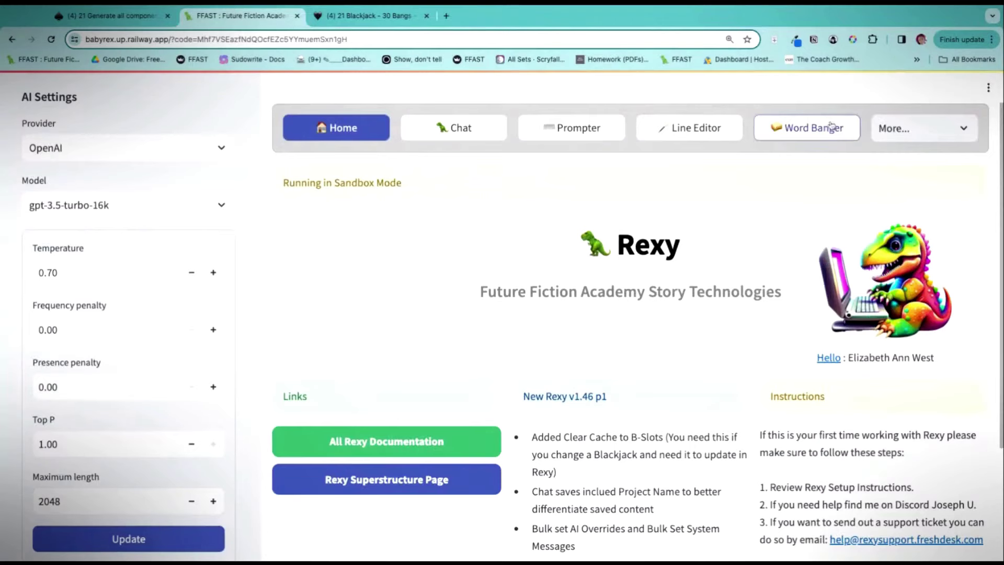
pyautogui.click(831, 128)
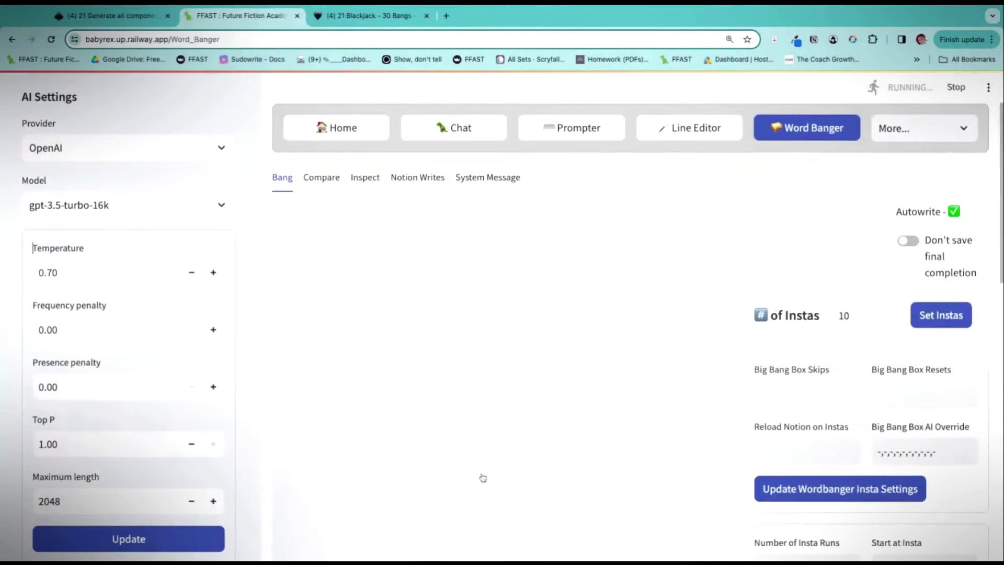
pyautogui.click(67, 302)
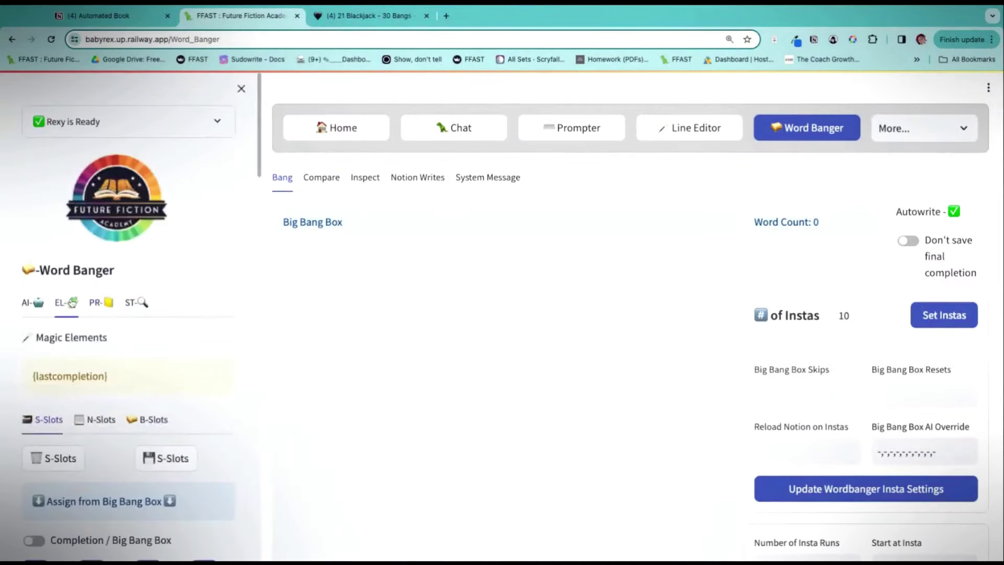
pyautogui.click(115, 424)
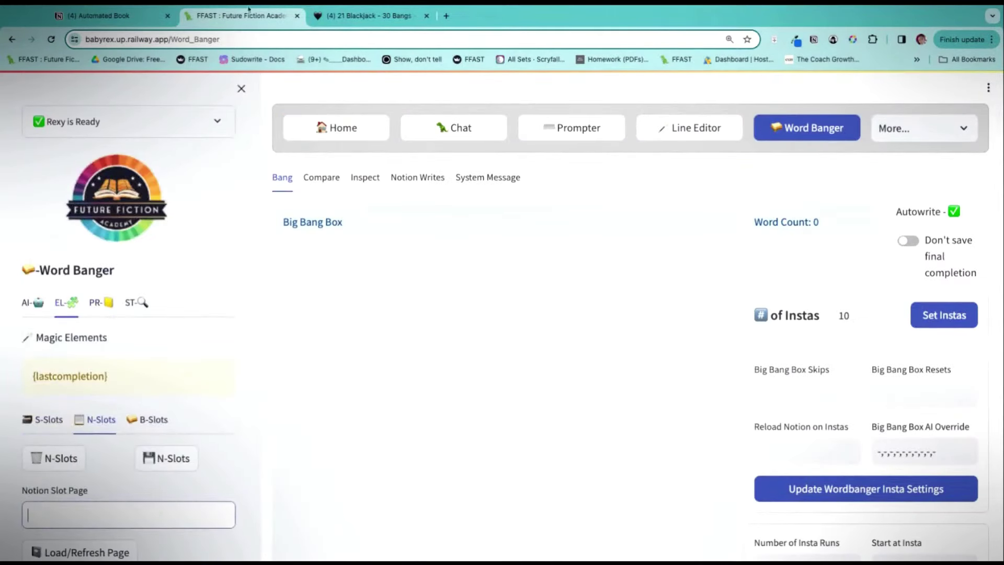
pyautogui.click(104, 16)
pyautogui.click(244, 38)
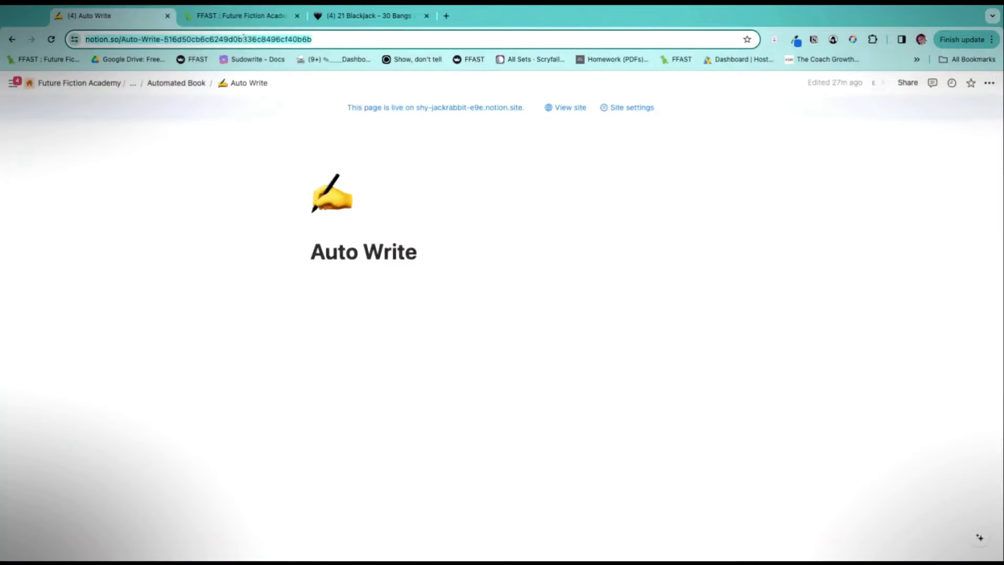
pyautogui.click(246, 15)
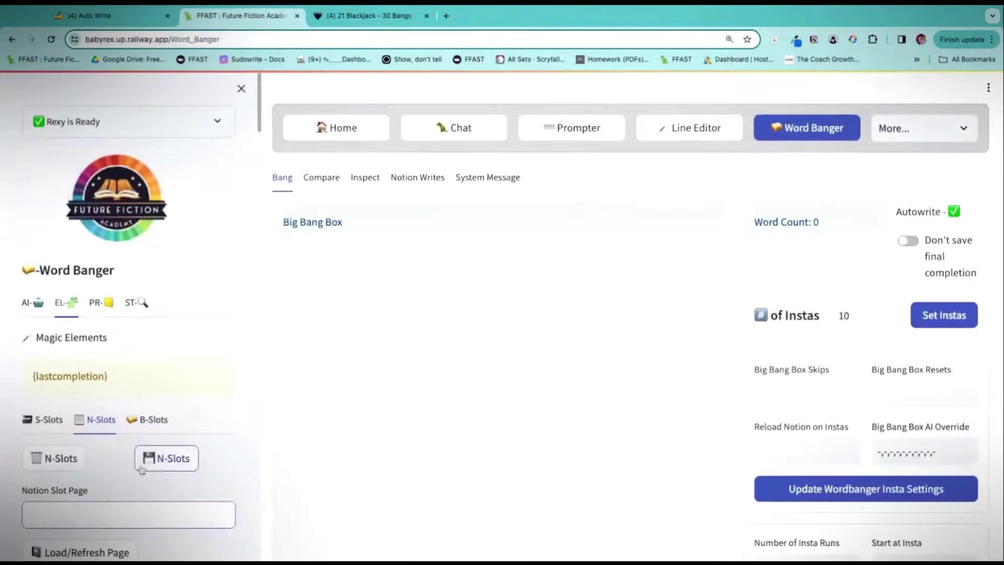
pyautogui.click(115, 512)
pyautogui.hotkey('ctrl', 'v')
pyautogui.scroll(-6, 116, 225)
pyautogui.click(115, 201)
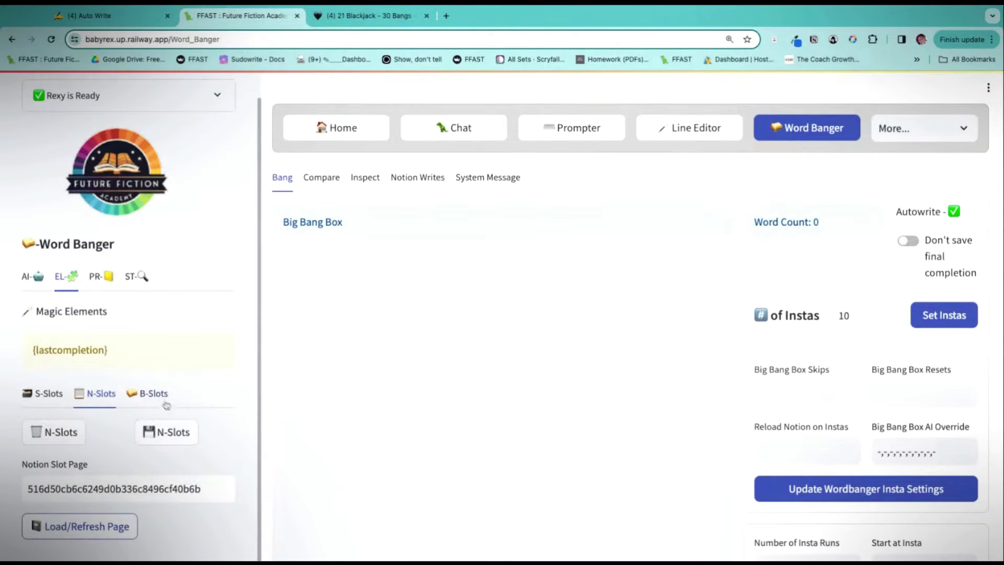
# Load the 21 Generate all components blackjack into the B-Slots and review the pre and post instructions.
pyautogui.click(165, 403)
pyautogui.scroll(-4, 204, 410)
pyautogui.click(198, 358)
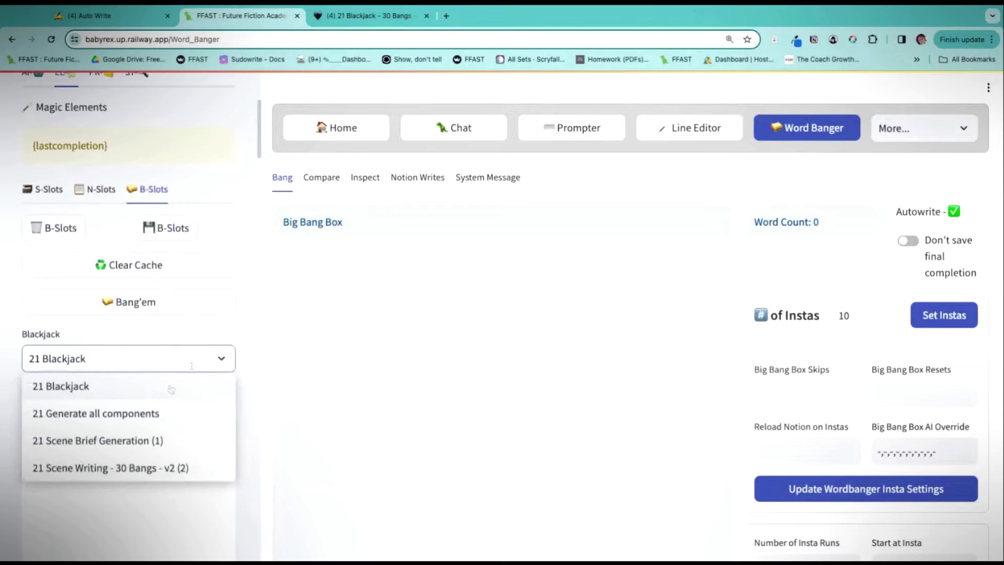
pyautogui.click(149, 414)
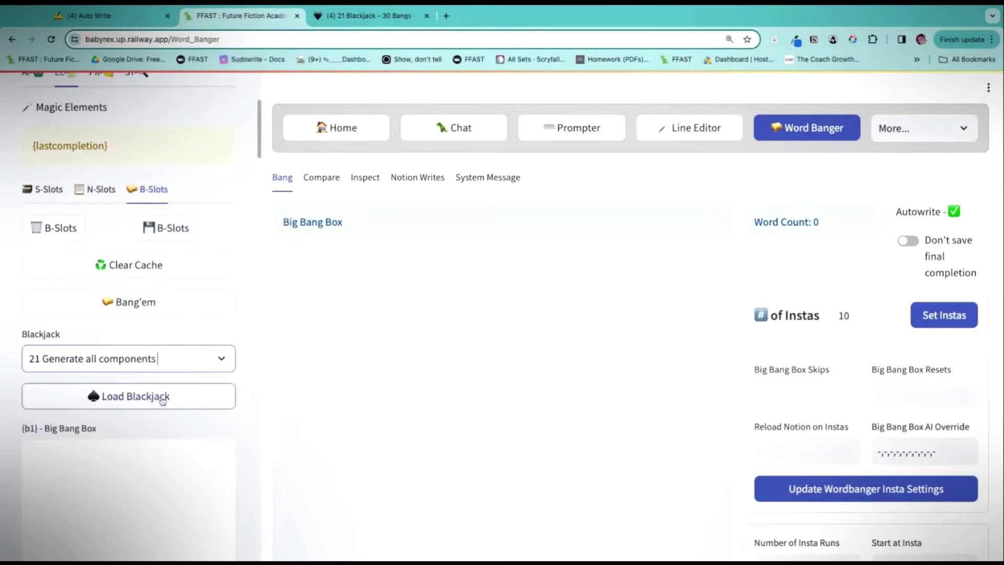
pyautogui.click(163, 399)
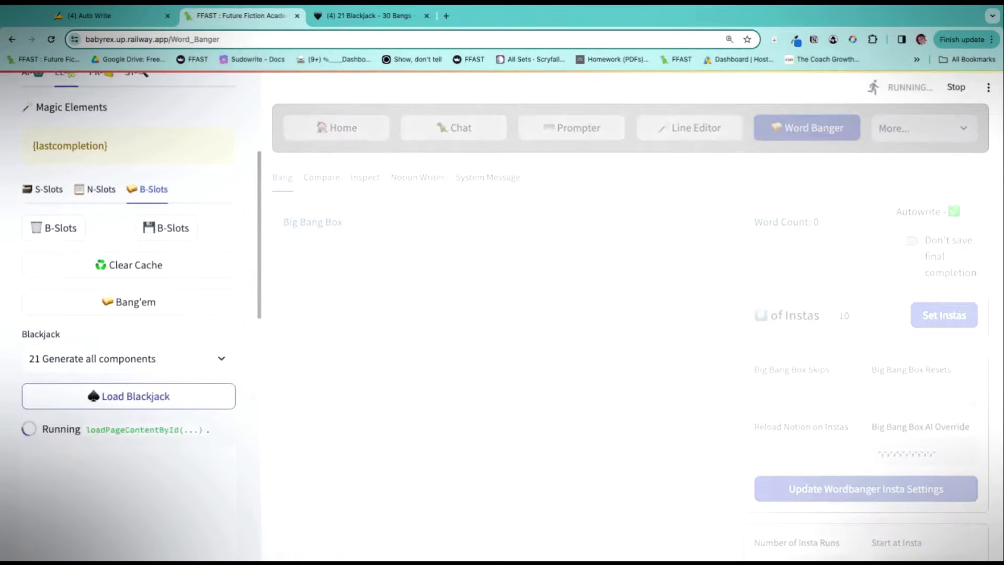
pyautogui.scroll(-20, 248, 437)
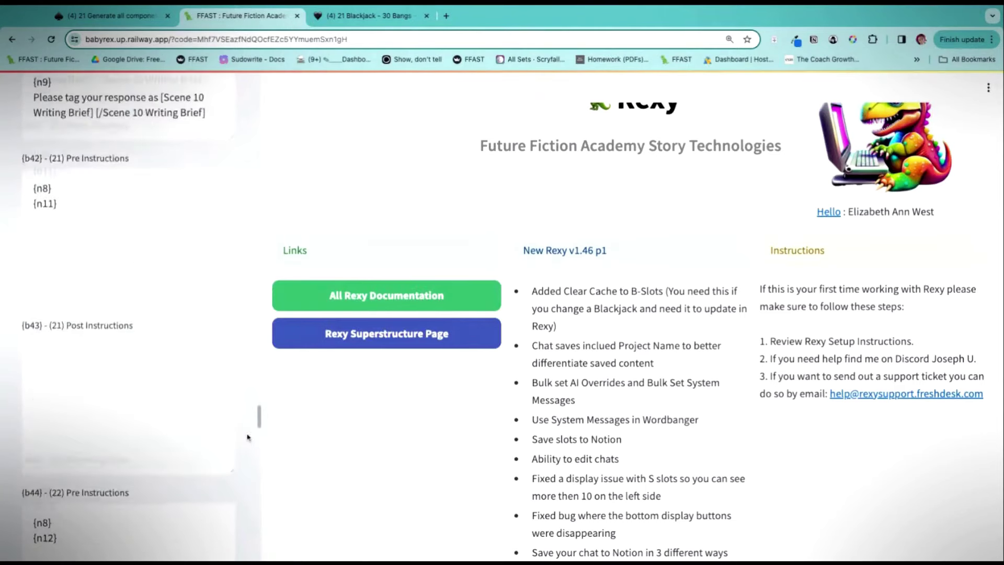
pyautogui.scroll(-10, 248, 438)
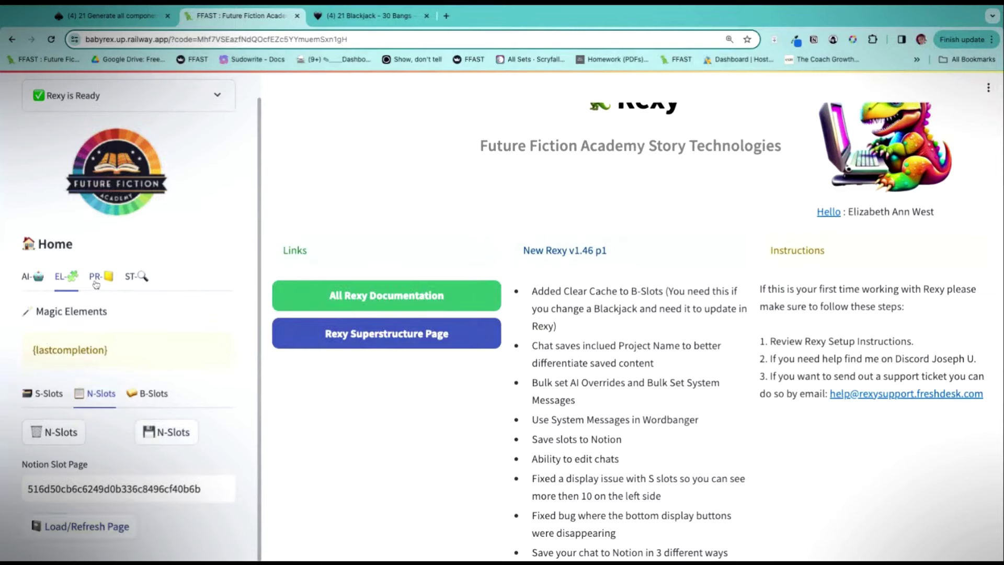
# Set the project's Notion auto-write title to Dystopian Thriller.
pyautogui.click(96, 277)
pyautogui.scroll(-3, 136, 366)
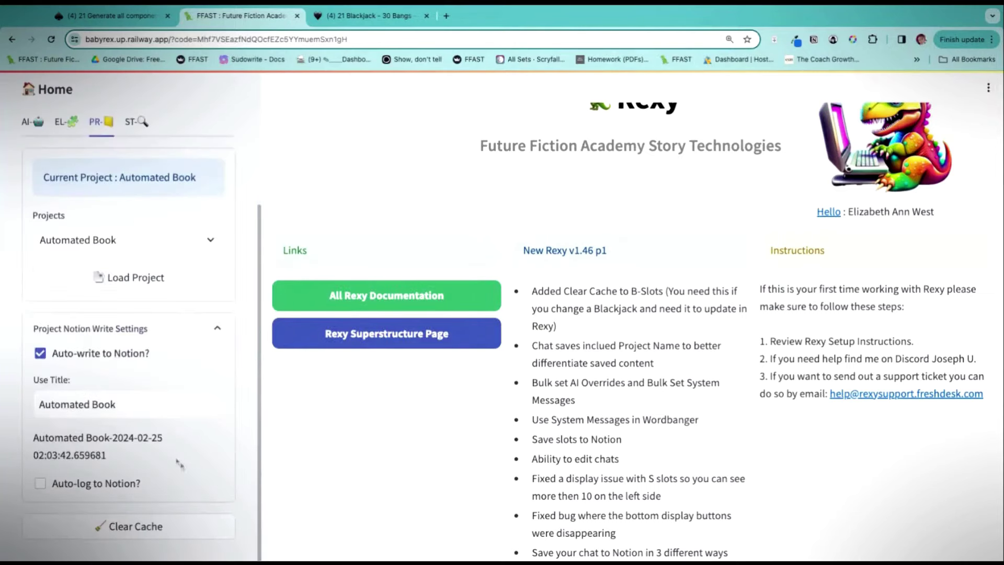
pyautogui.click(140, 407)
pyautogui.moveTo(140, 407); pyautogui.dragTo(5, 393)
pyautogui.write('Dyst')
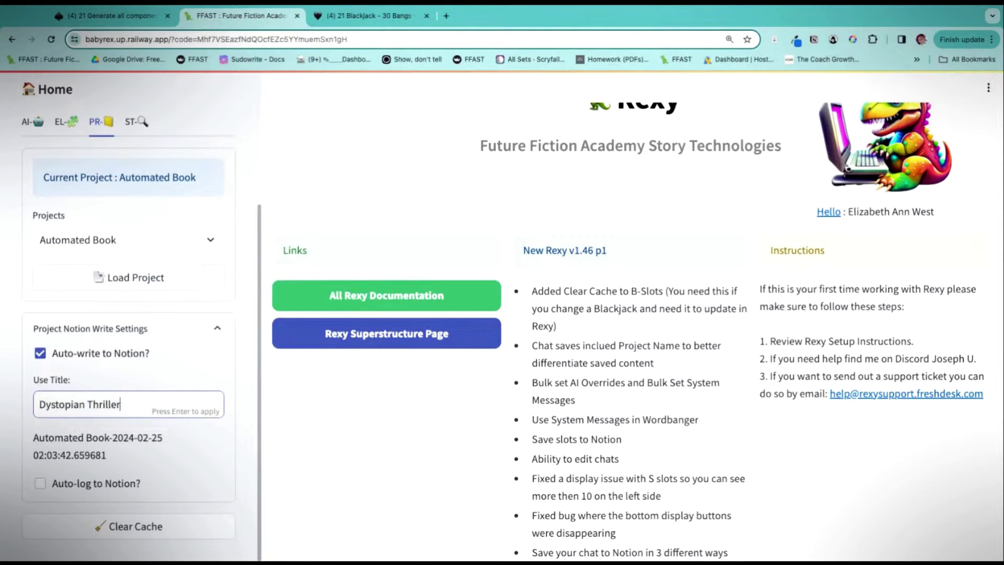
pyautogui.write('opian Thriller')
pyautogui.press('Return')
# Update the AI settings to OpenAI gpt-3.5-turbo-16k with temperature 0.70 and maximum length 2048.
pyautogui.click(160, 145)
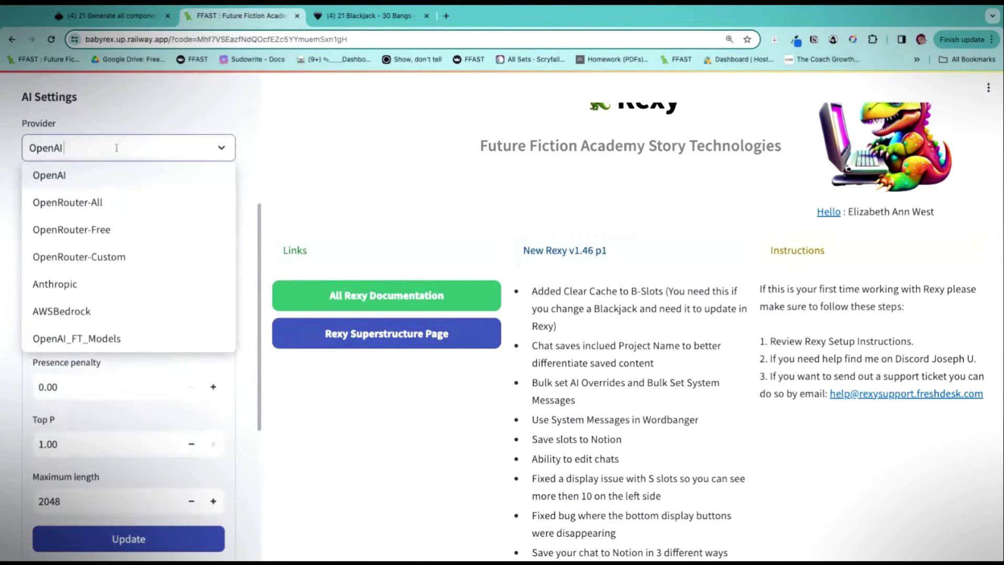
pyautogui.click(260, 116)
pyautogui.scroll(3, 260, 117)
pyautogui.click(111, 204)
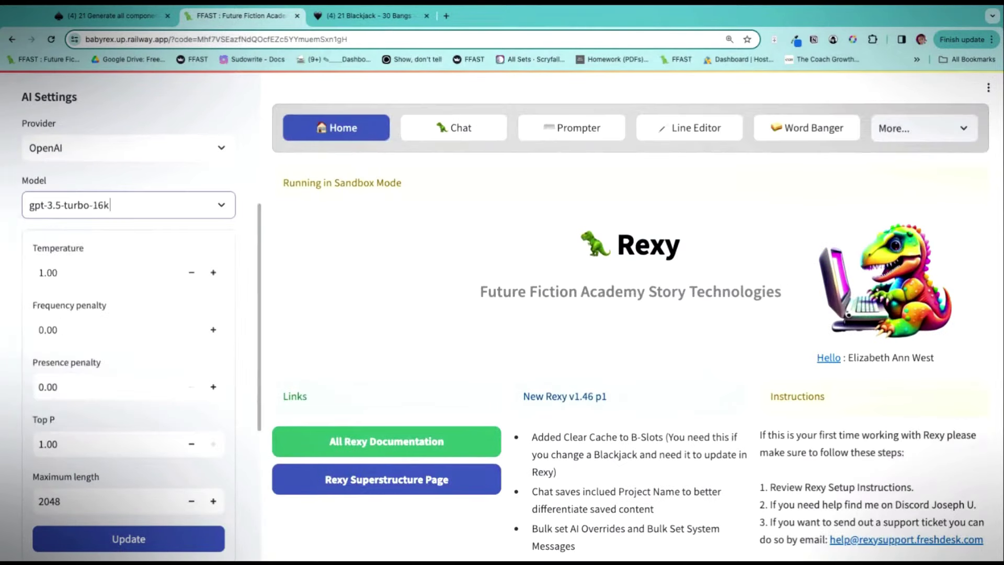
pyautogui.doubleClick(42, 270)
pyautogui.write('.7')
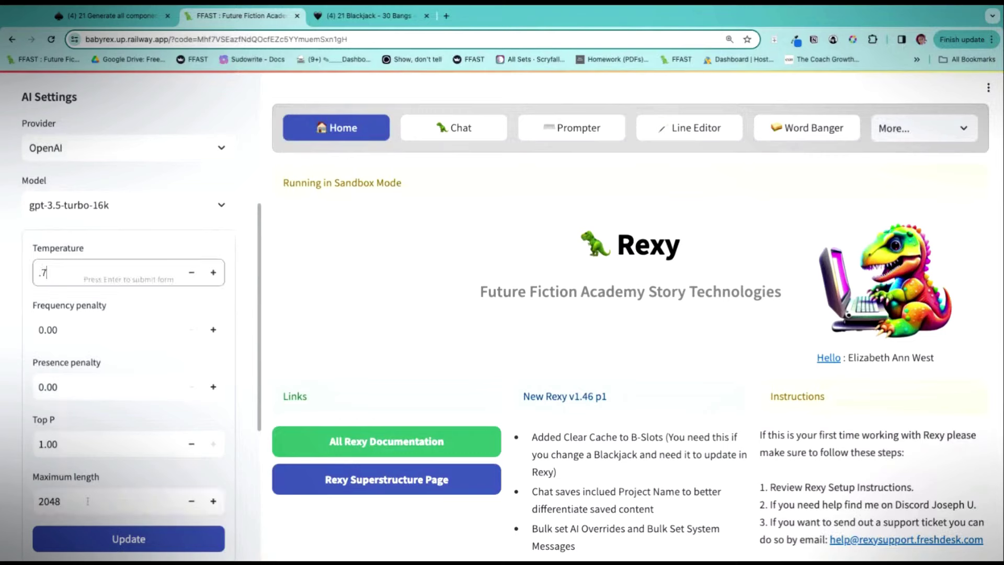
pyautogui.click(88, 501)
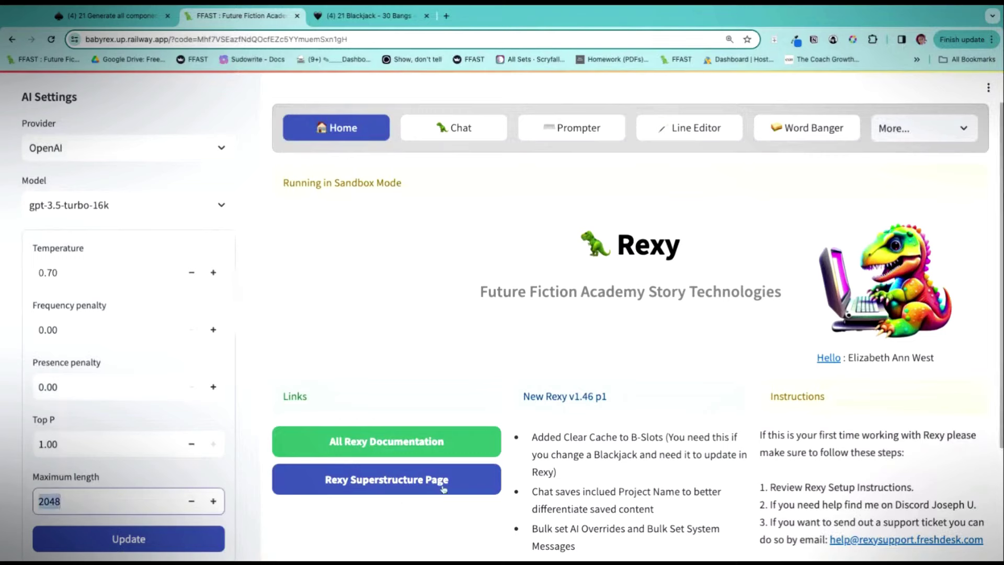
pyautogui.click(212, 539)
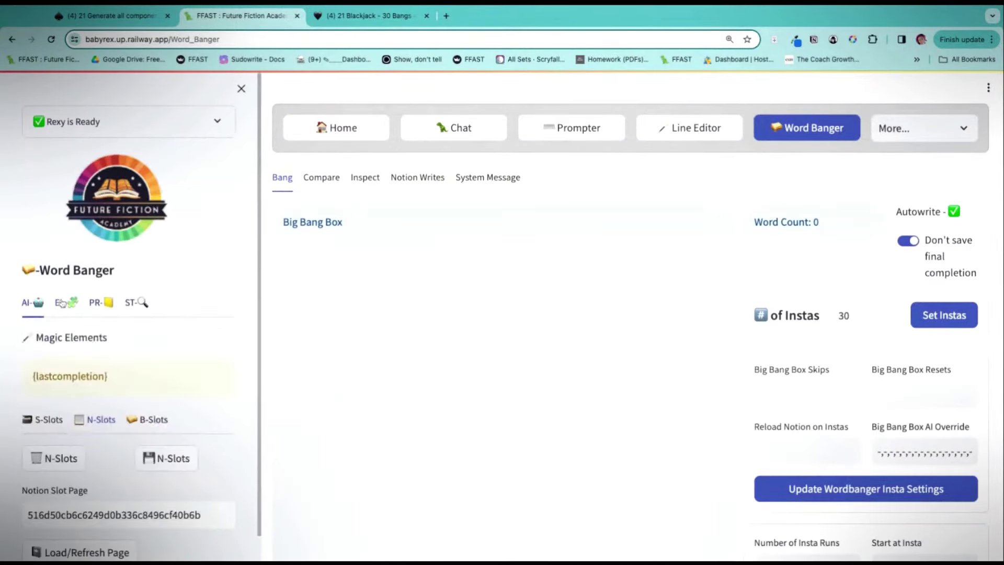
# Fill the 30 instas from the B-Slots with Bang'em and look through the prompts up to Inst 10.
pyautogui.click(151, 422)
pyautogui.scroll(-4, 149, 413)
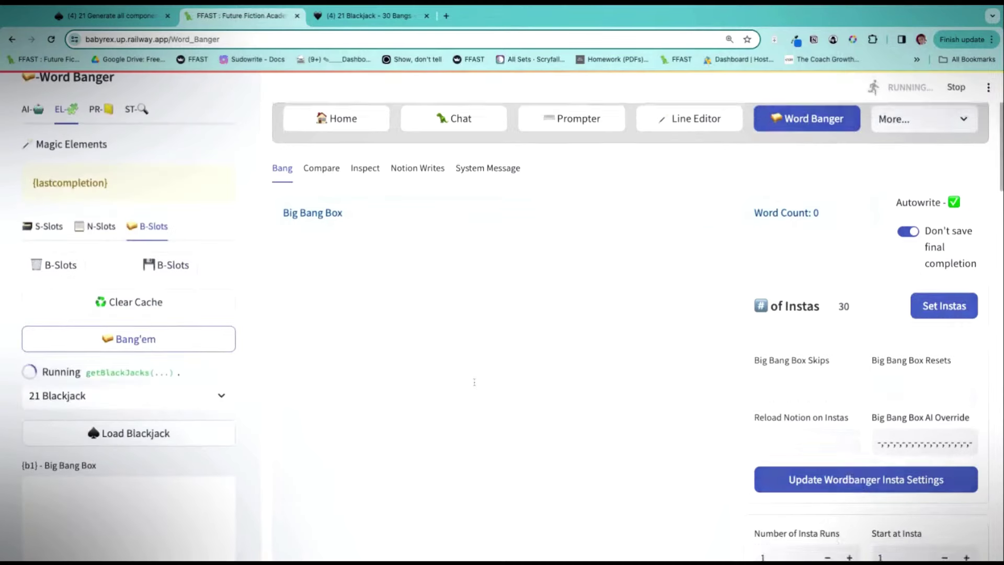
pyautogui.scroll(-10, 474, 381)
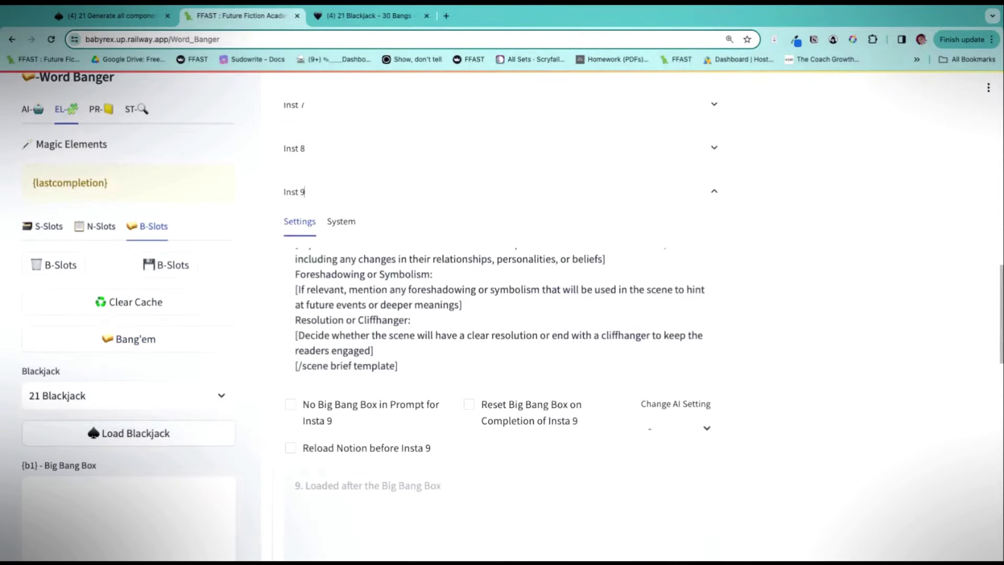
pyautogui.scroll(-6, 463, 401)
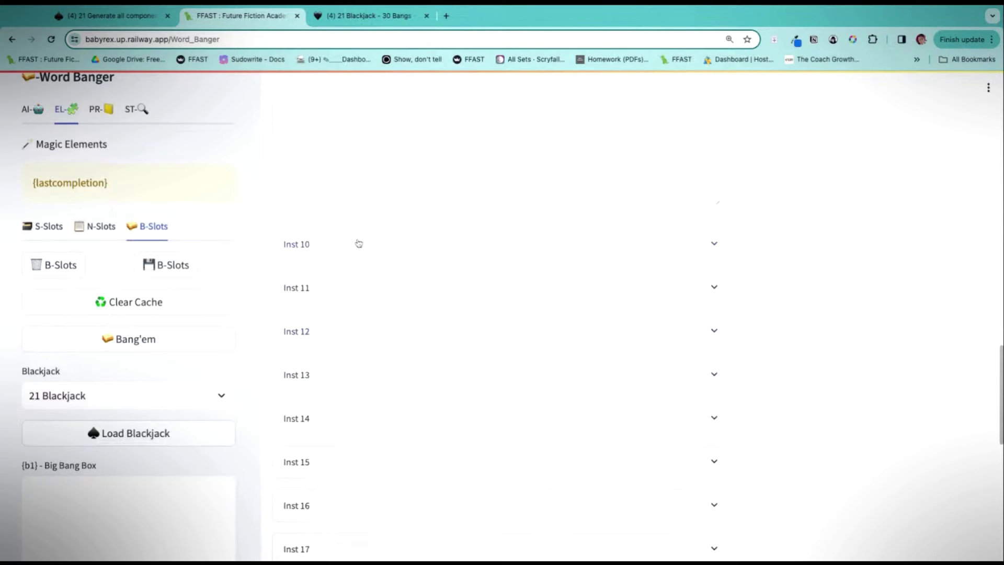
# Set Notion to reload before Insta 11 and the Big Bang Box to reset on completion of Insta 10.
pyautogui.click(364, 293)
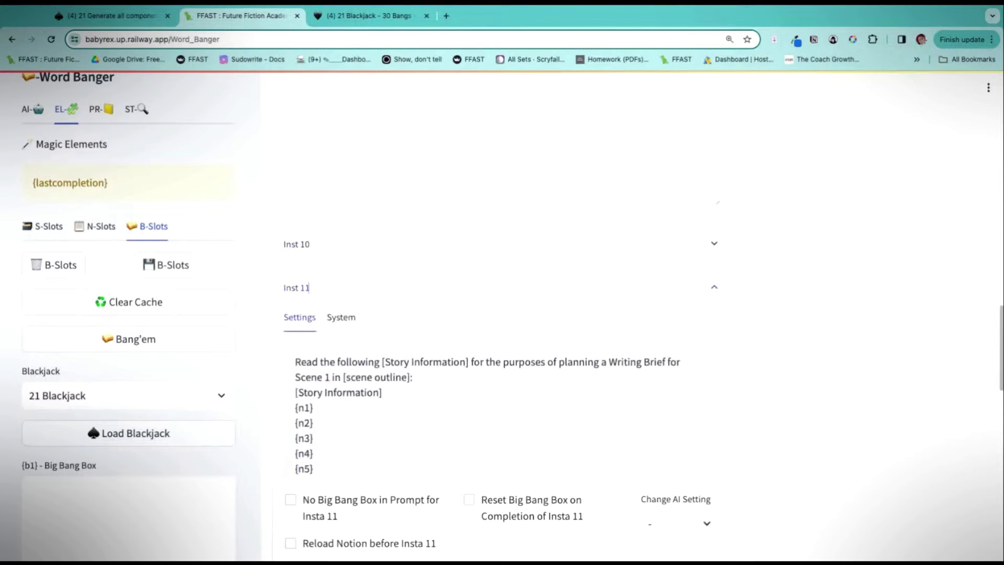
pyautogui.click(309, 288)
pyautogui.click(606, 301)
pyautogui.scroll(-3, 759, 371)
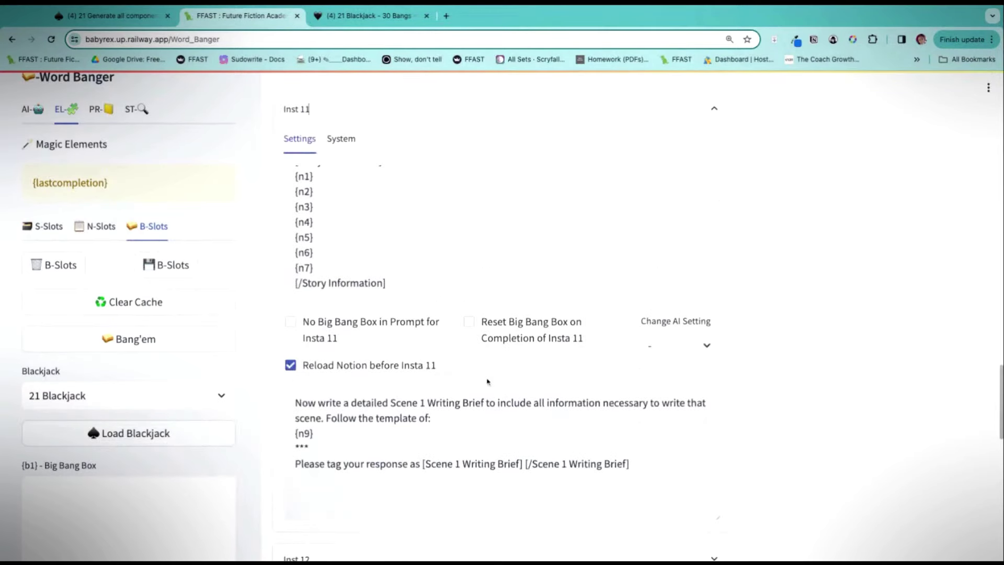
pyautogui.scroll(5, 487, 381)
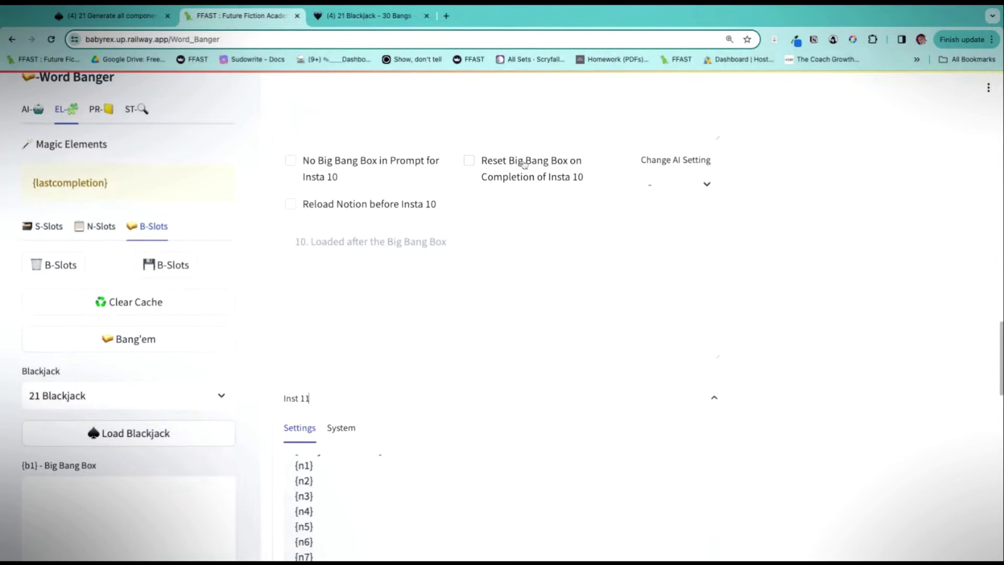
pyautogui.scroll(-3, 441, 352)
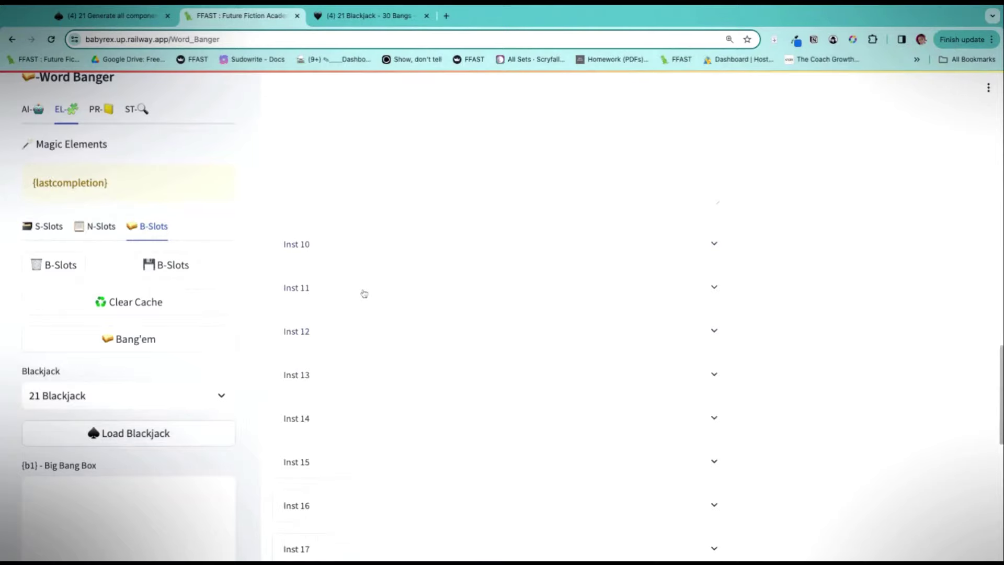
pyautogui.click(364, 289)
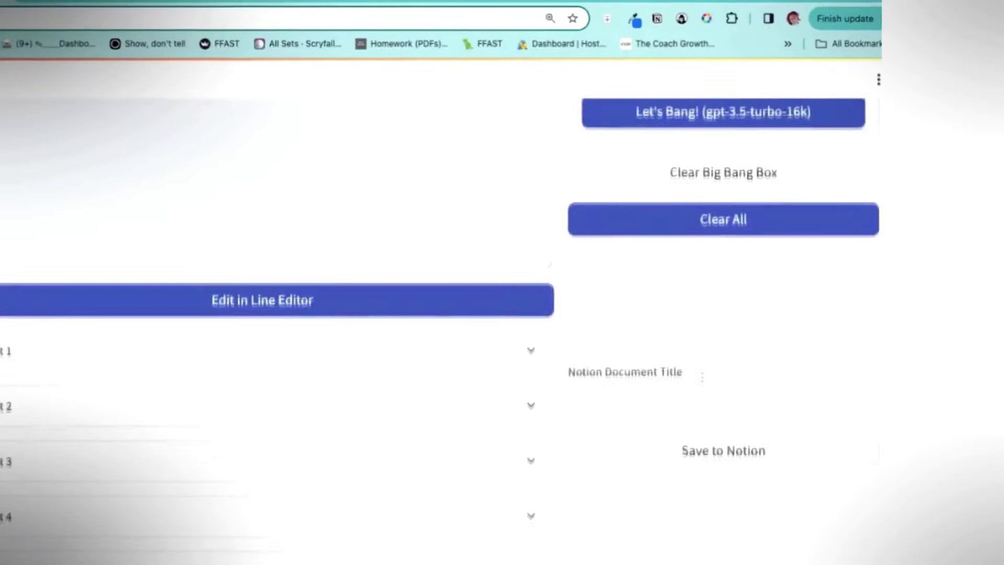
pyautogui.scroll(8, 724, 314)
# Set the Big Bang Box Skips to every insta from 11 through 30.
pyautogui.click(606, 273)
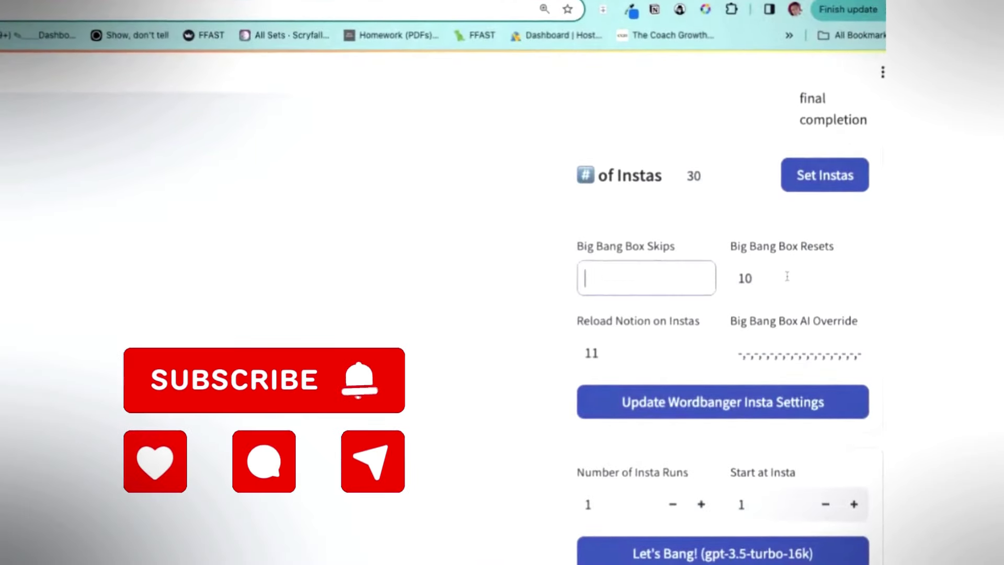
pyautogui.write('11,24,25,26,27')
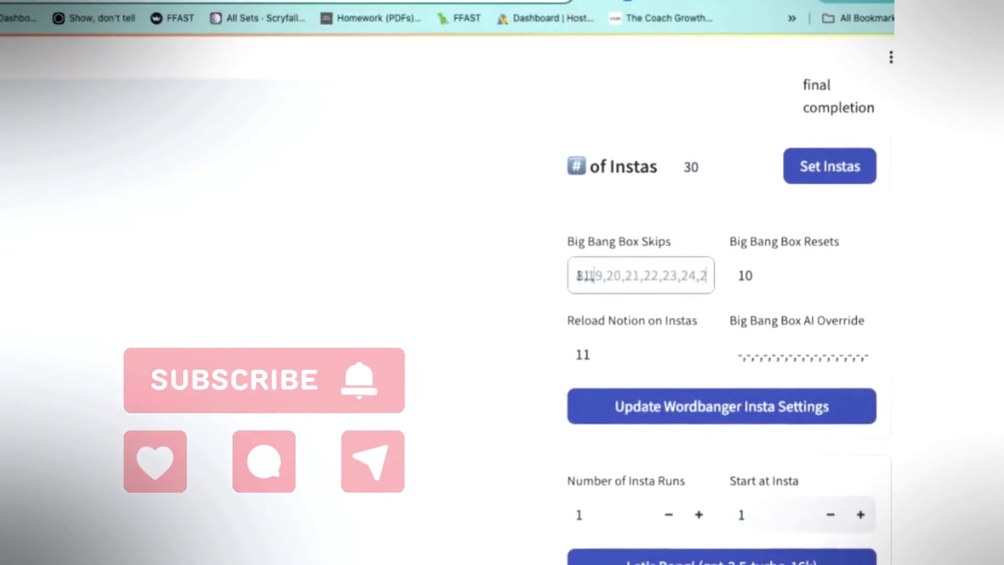
pyautogui.write(',28,29,')
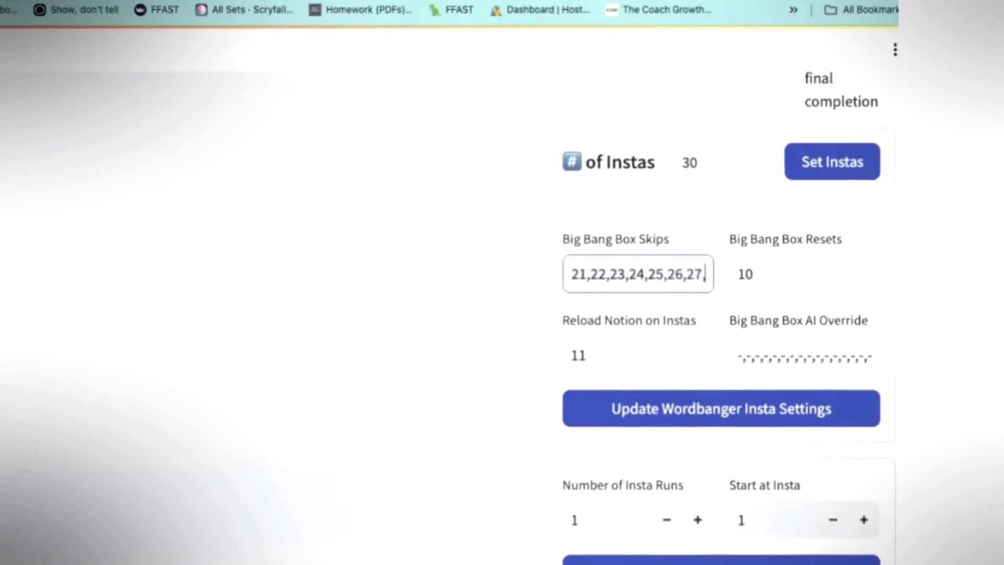
pyautogui.write('30')
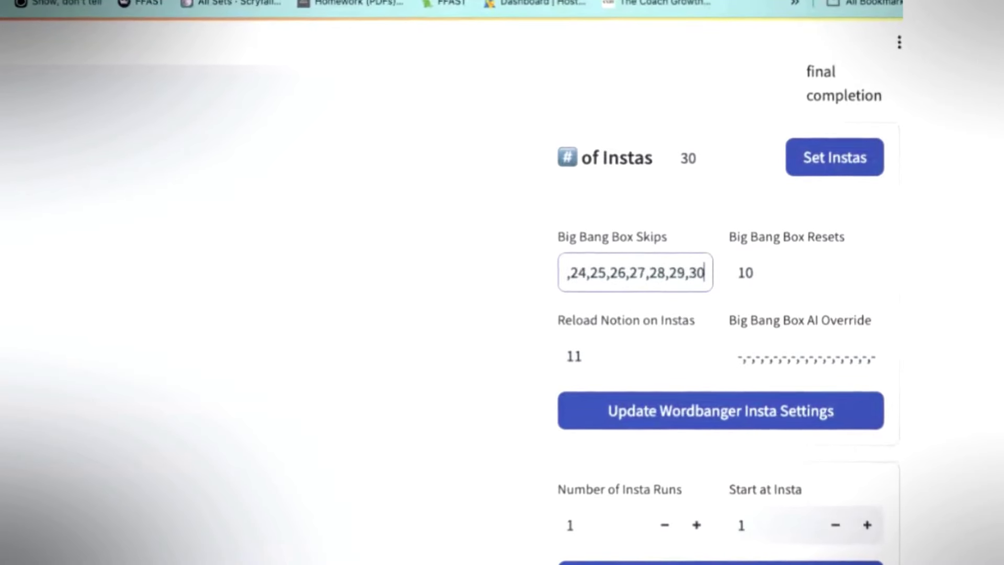
# Set Notion to reload on Instas 11 and 21, and start a bang of 30 insta runs from Insta 1.
pyautogui.click(811, 347)
pyautogui.click(802, 304)
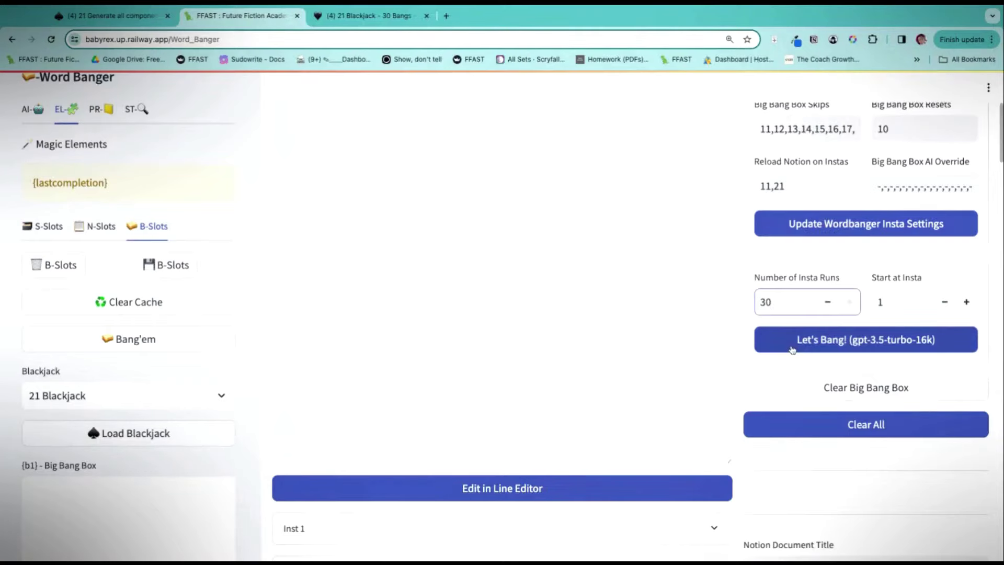
pyautogui.click(792, 352)
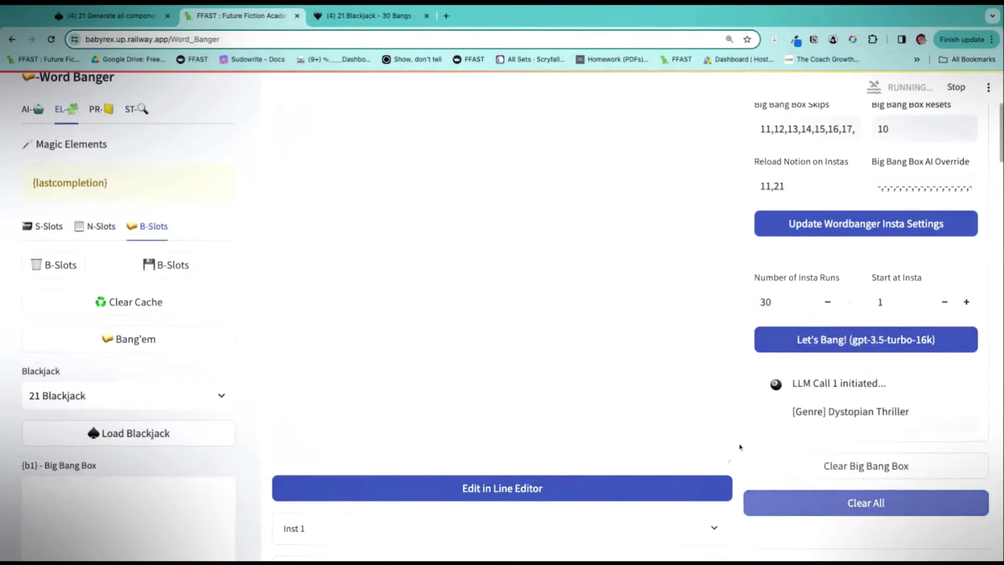
# Follow the generated output of the first LLM calls and check the skip and reload settings of Insta 20 and 21.
pyautogui.scroll(-1, 741, 447)
pyautogui.scroll(-3, 740, 448)
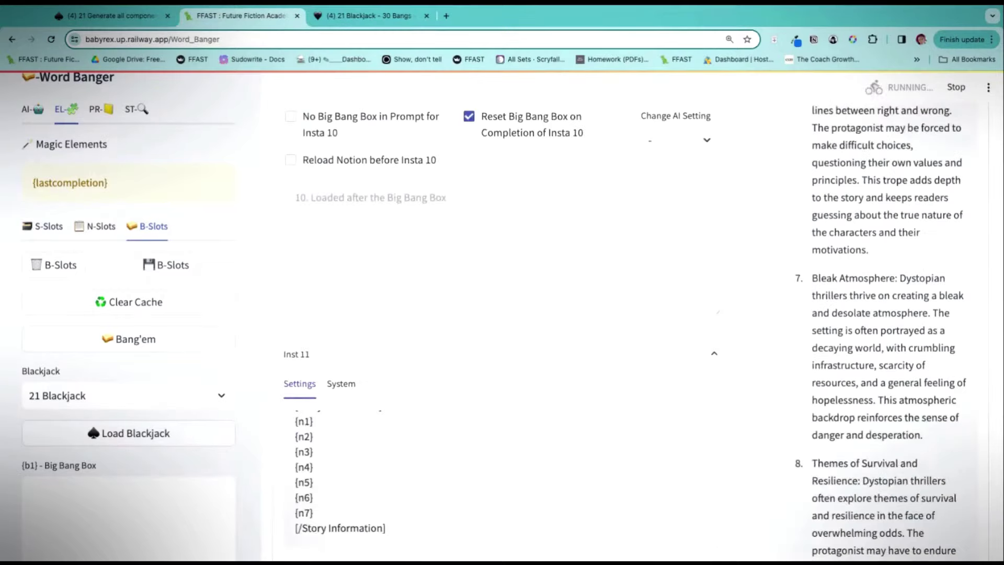
pyautogui.scroll(-10, 940, 471)
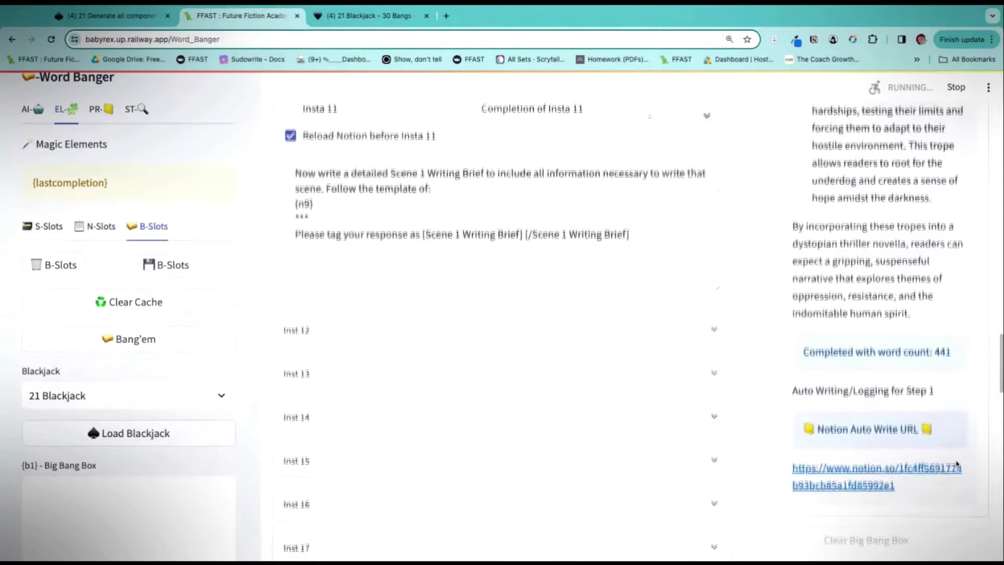
pyautogui.scroll(-2, 956, 464)
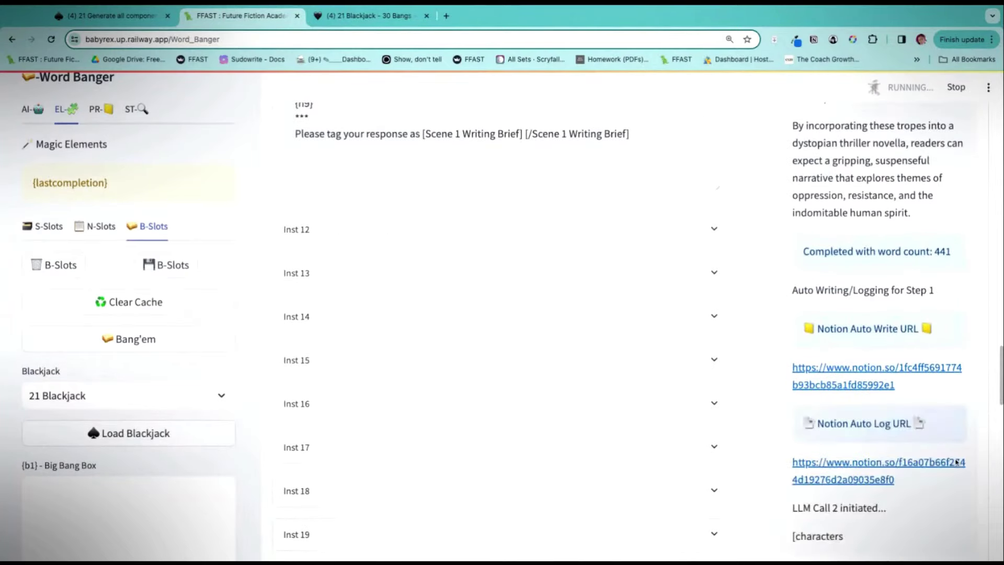
pyautogui.scroll(-5, 957, 463)
pyautogui.scroll(-5, 958, 464)
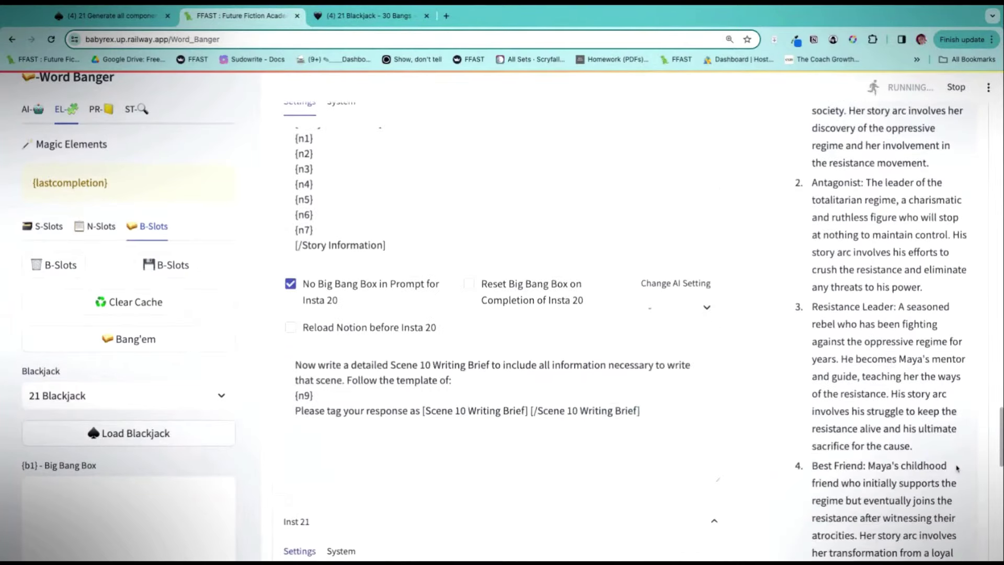
pyautogui.scroll(-2, 958, 467)
pyautogui.scroll(-5, 957, 468)
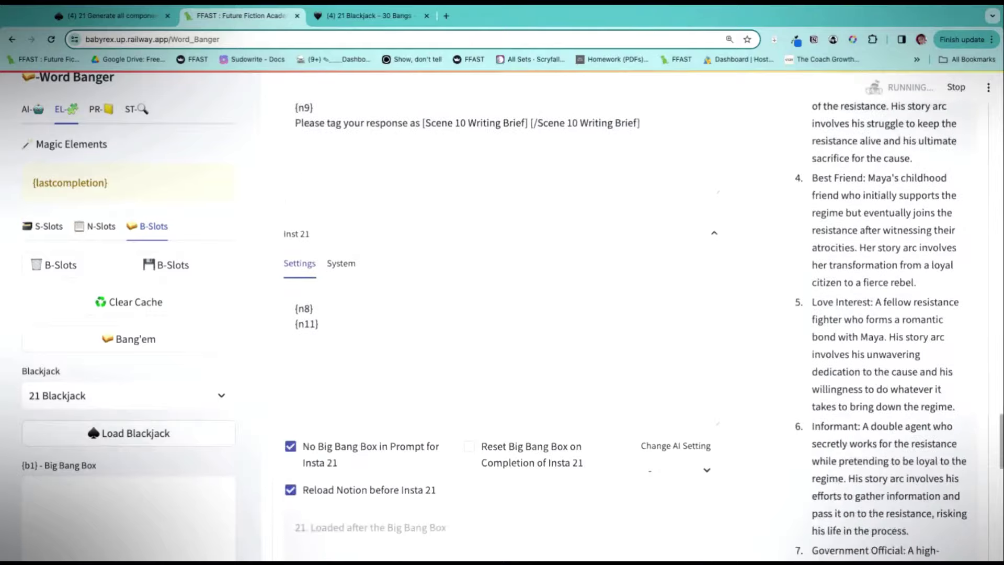